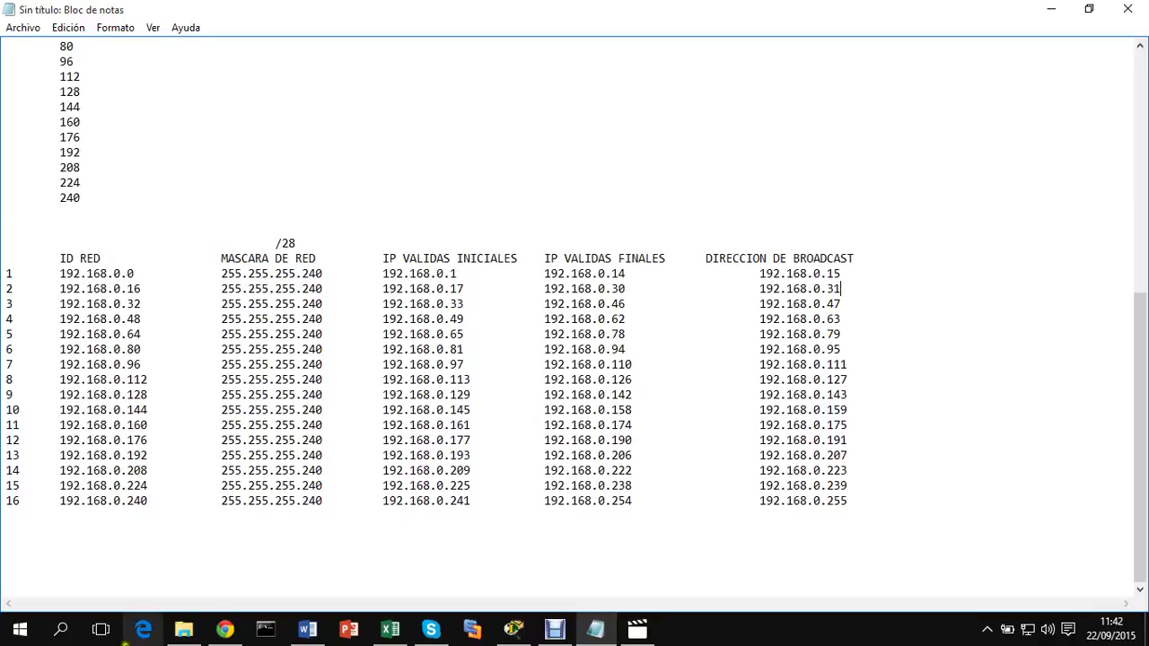
Launch Cisco Packet Tracer Instructor maximized and place a generic PC in the workspace
{"action": "left_click", "coordinate": [61, 631]}
{"action": "type", "text": "PACK"}
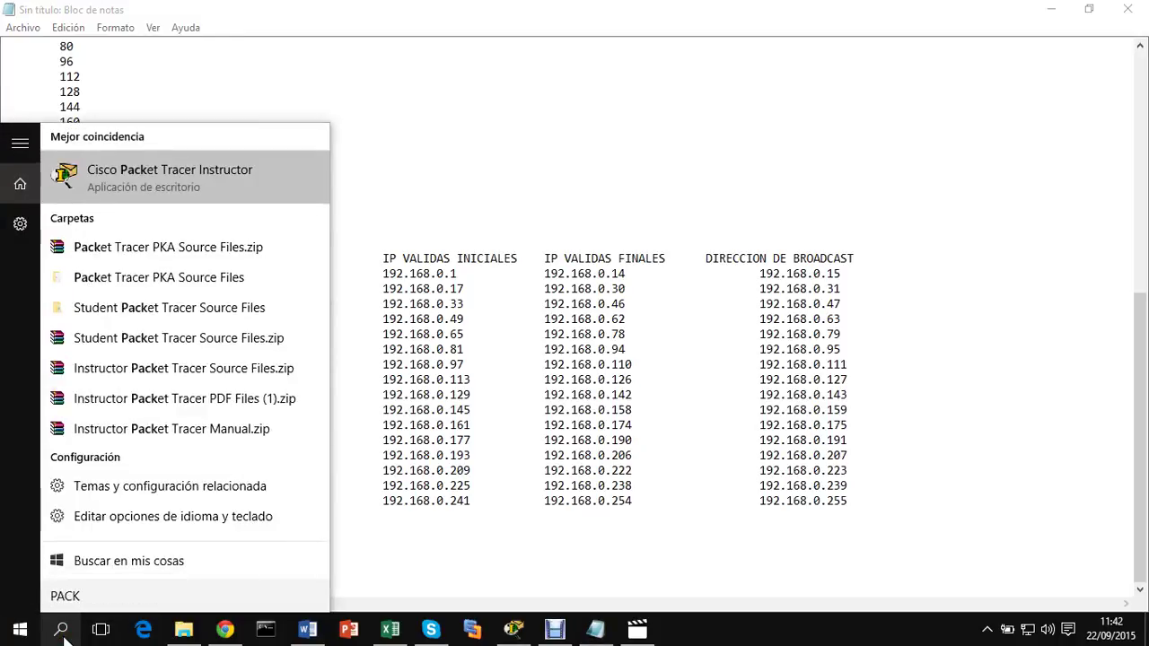
{"action": "left_click", "coordinate": [175, 161]}
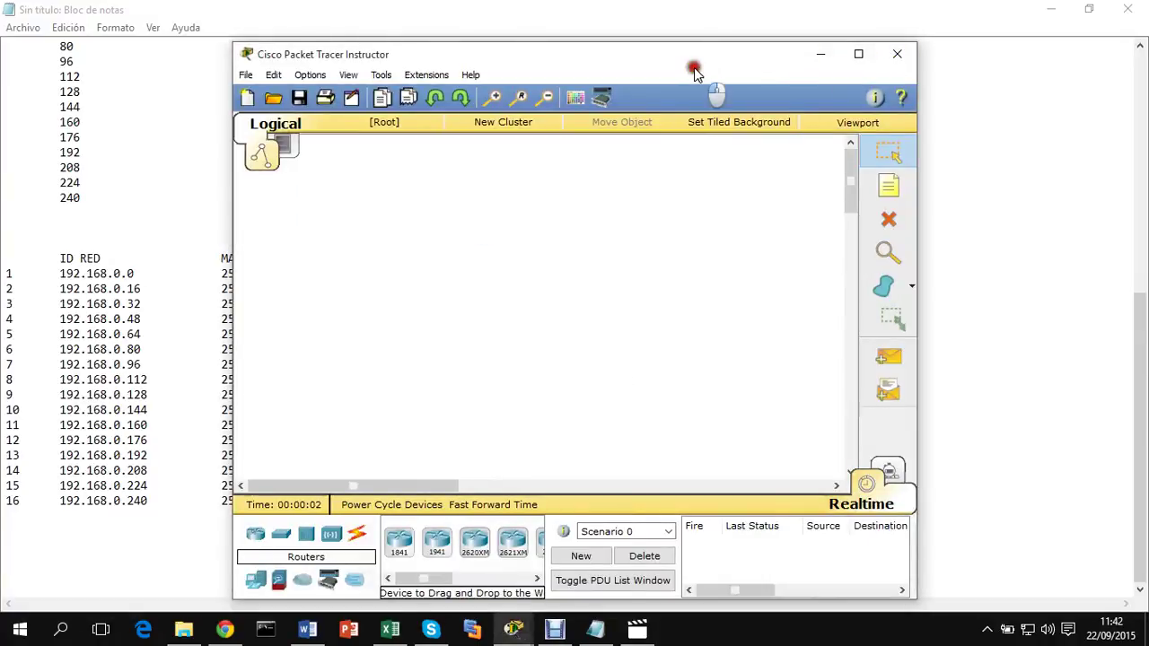
{"action": "left_click", "coordinate": [861, 56]}
{"action": "left_click", "coordinate": [25, 590]}
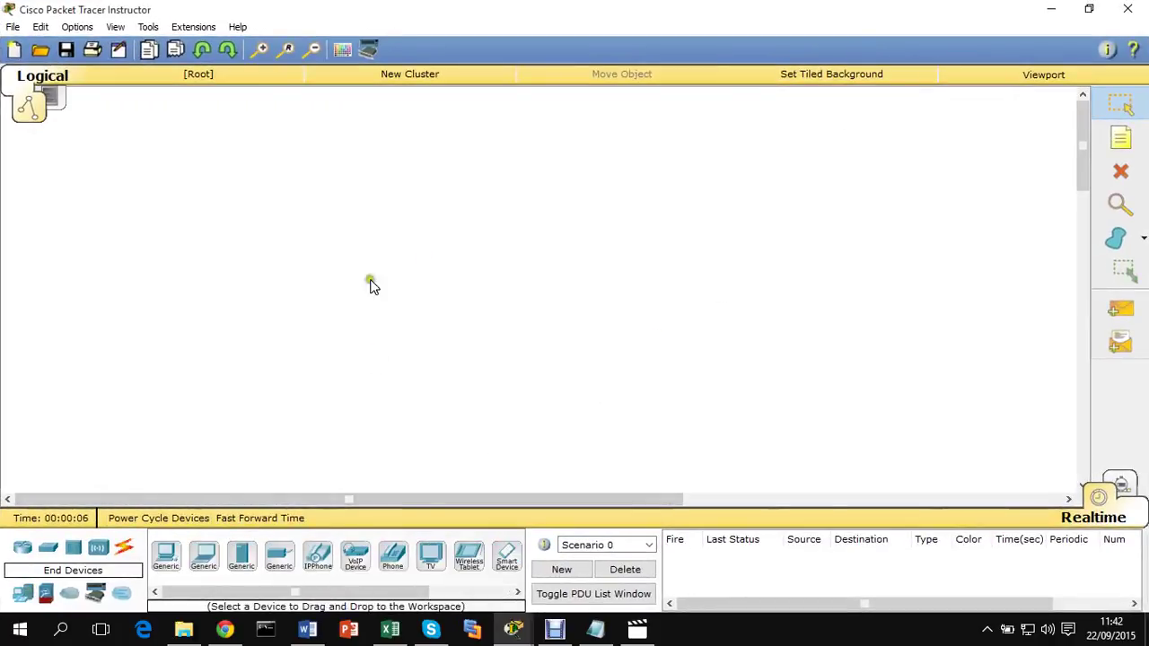
{"action": "left_click_drag", "start_coordinate": [165, 555], "coordinate": [397, 256]}
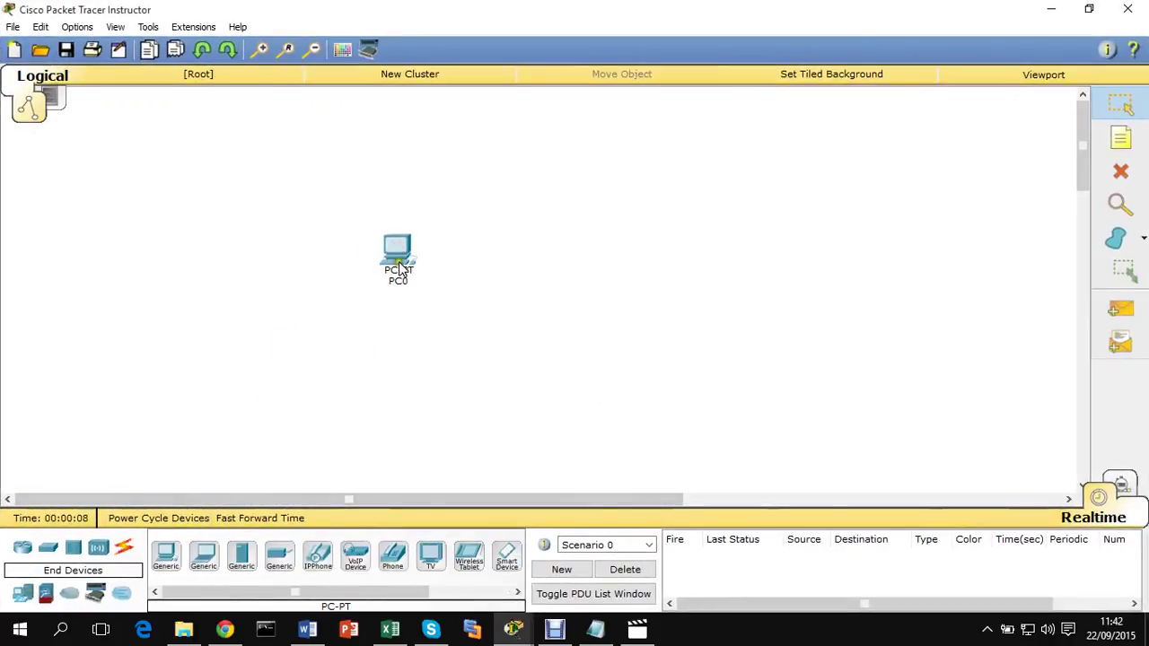
Open the PC's IP configuration and arrange its window beside the Notepad subnet table
{"action": "left_click", "coordinate": [399, 255]}
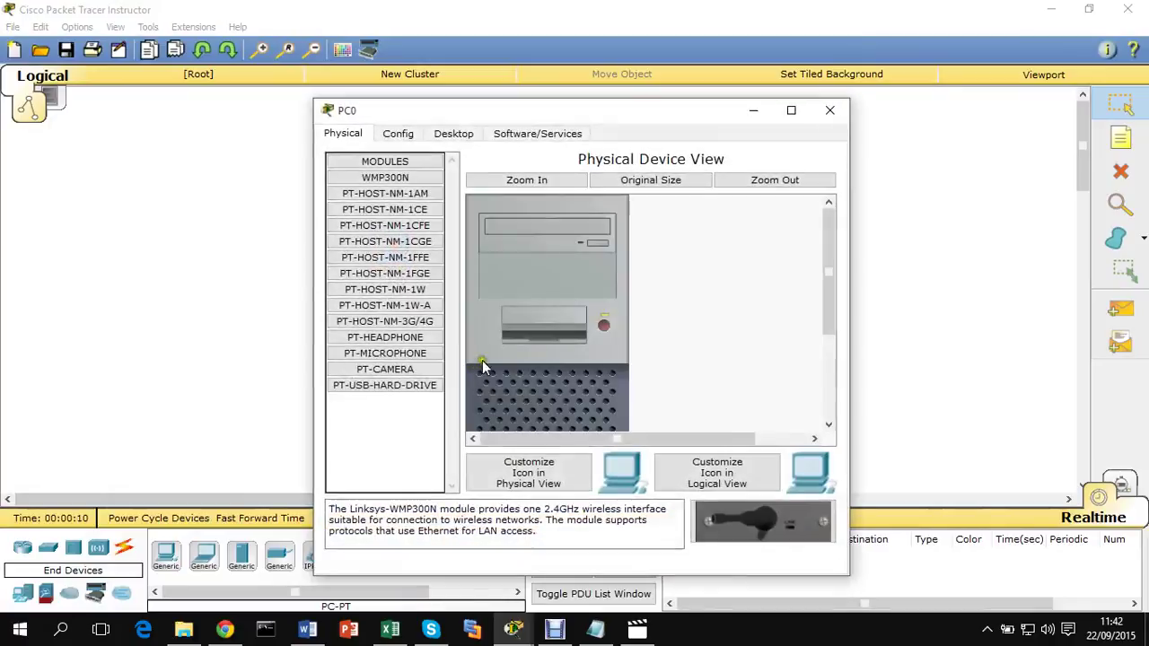
{"action": "left_click", "coordinate": [468, 142]}
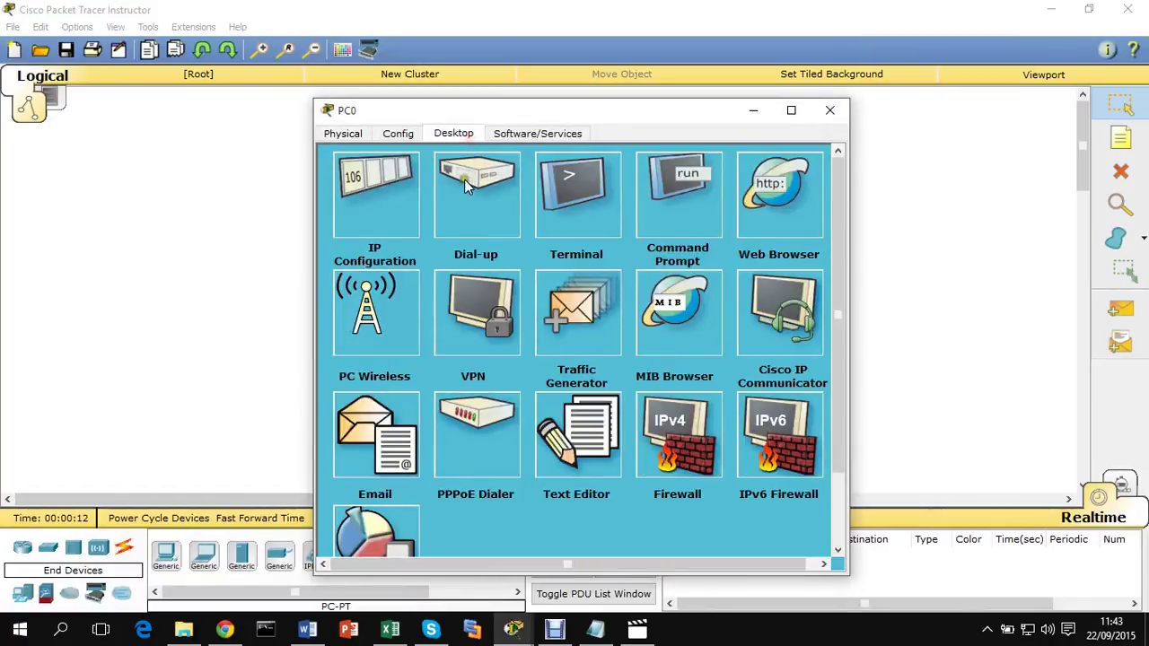
{"action": "left_click", "coordinate": [408, 232]}
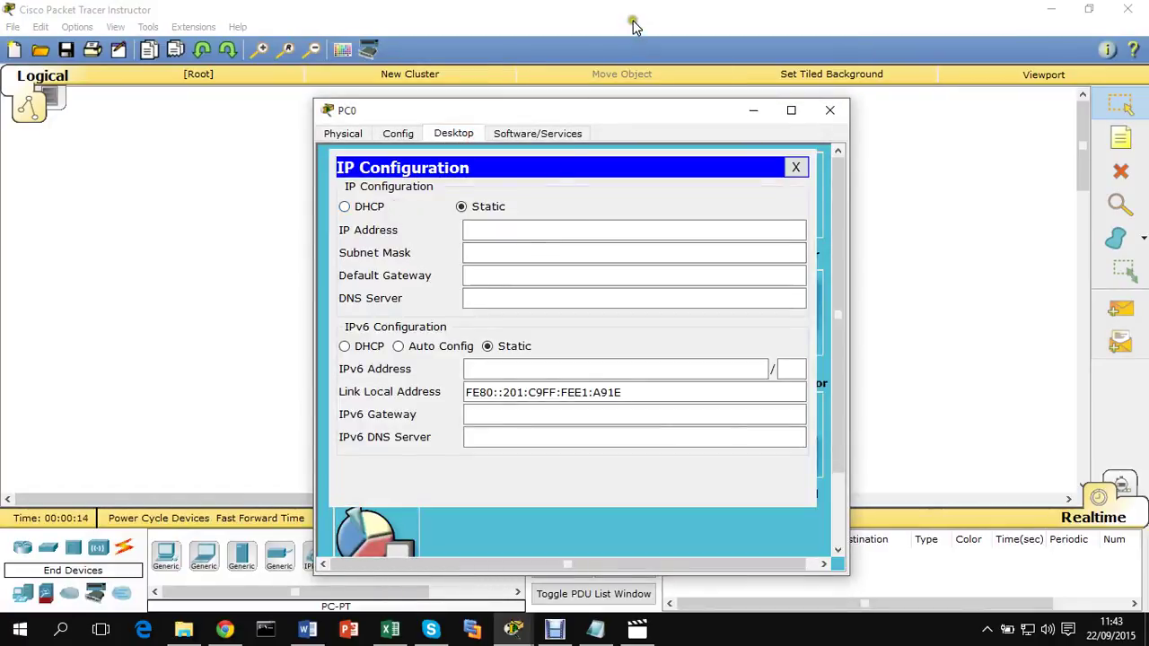
{"action": "left_click", "coordinate": [1051, 9]}
{"action": "left_click_drag", "start_coordinate": [614, 110], "coordinate": [894, 95]}
Try to assign 192.168.1.0 as the PC's static IP address and dismiss the error
{"action": "left_click", "coordinate": [770, 212]}
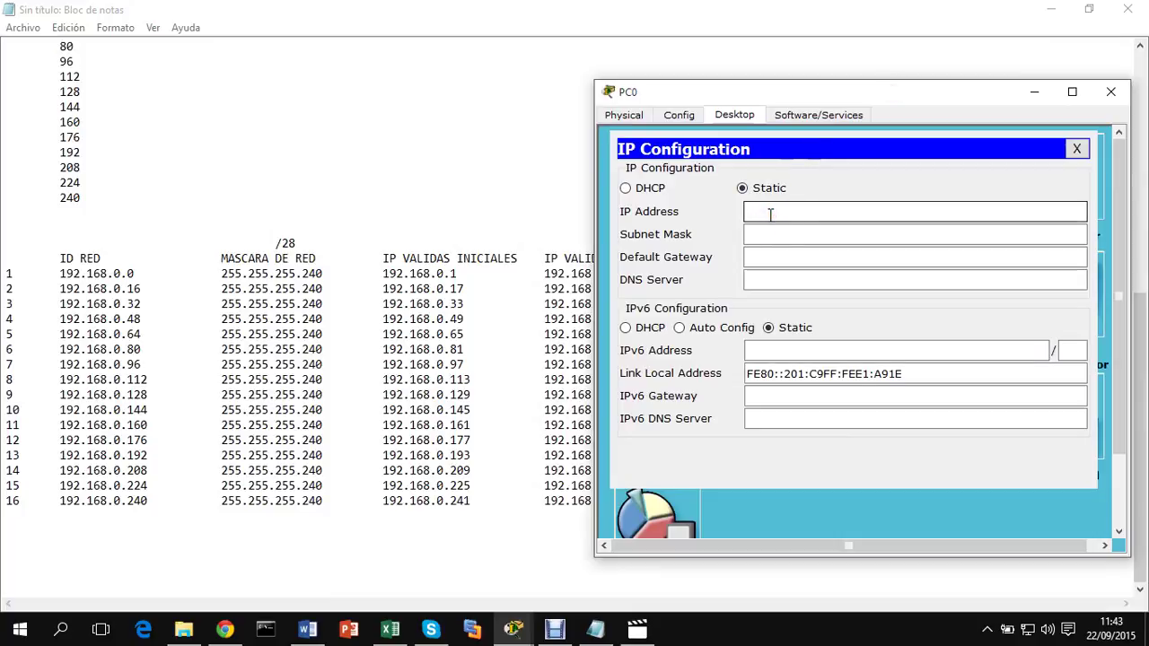
{"action": "left_click", "coordinate": [768, 216]}
{"action": "type", "text": "192.168"}
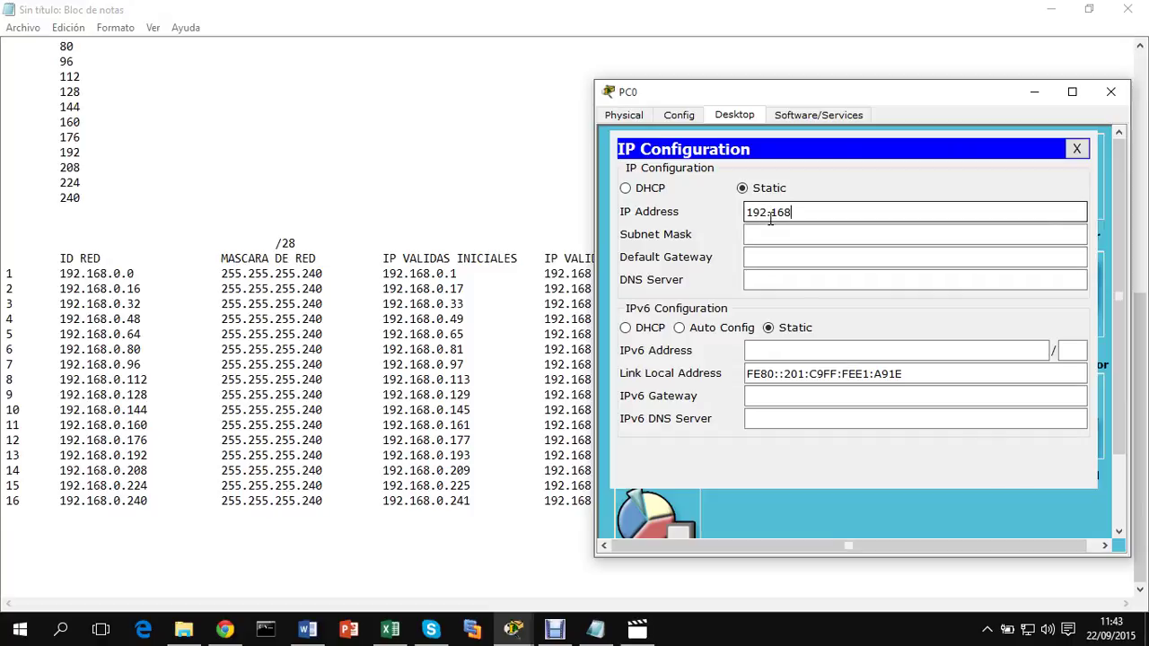
{"action": "type", "text": ".1.0"}
{"action": "key", "text": "Return"}
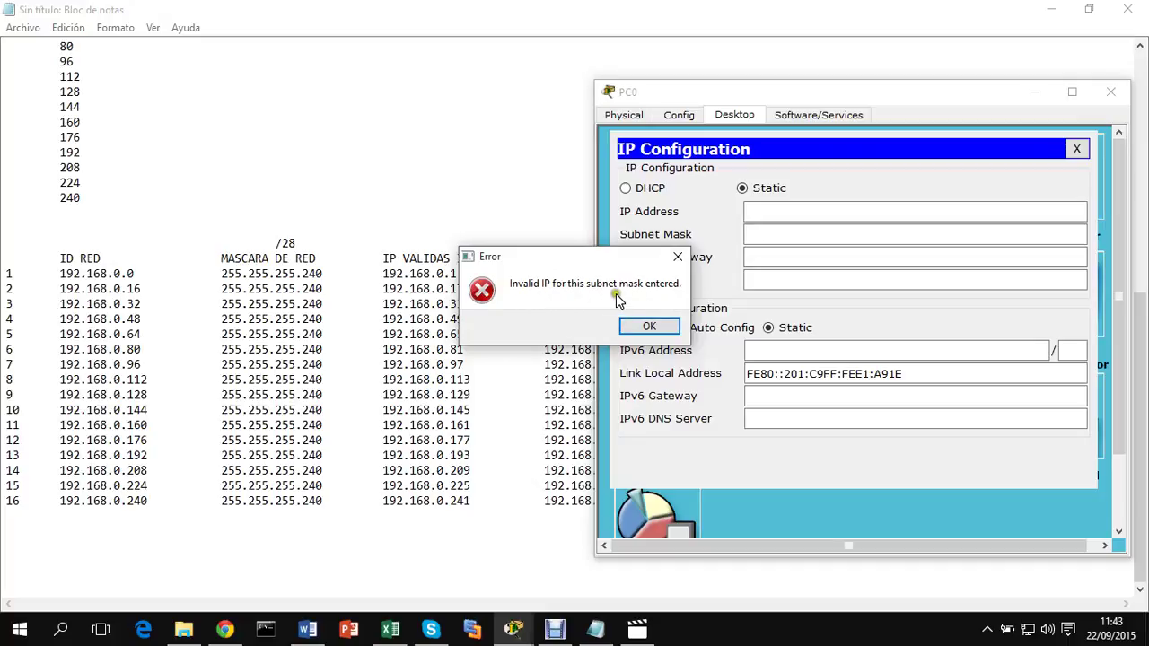
{"action": "left_click", "coordinate": [628, 320]}
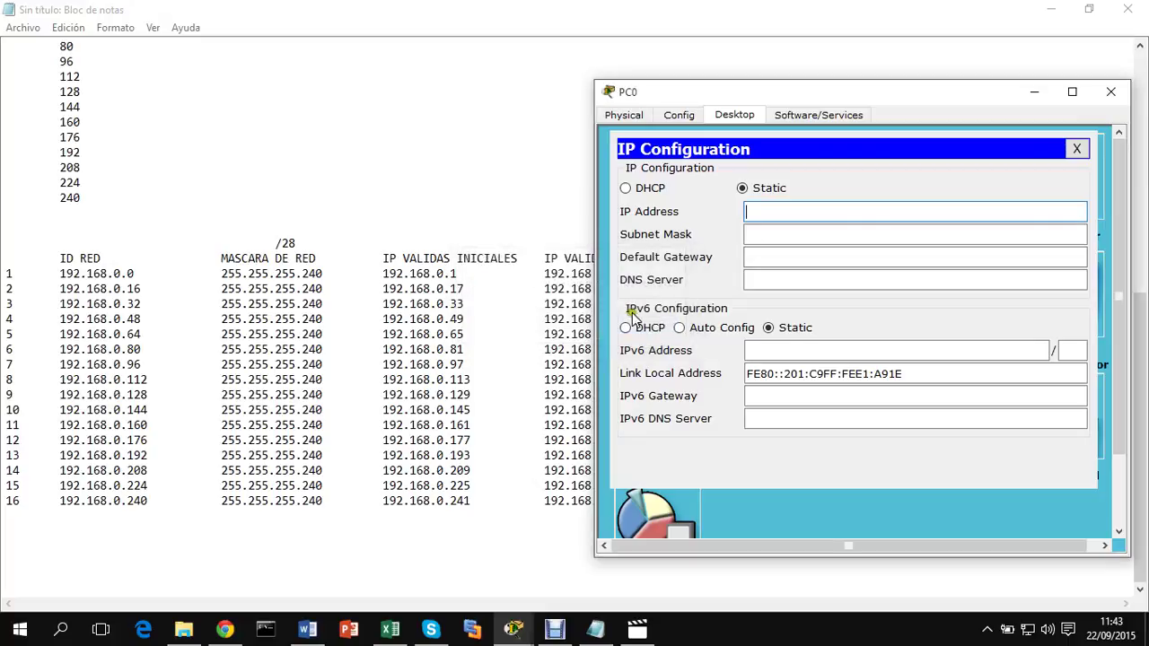
Enter the subnet mask 255.255.254.0 and the IP address 192.168.1.0 for the PC
{"action": "left_click", "coordinate": [781, 238]}
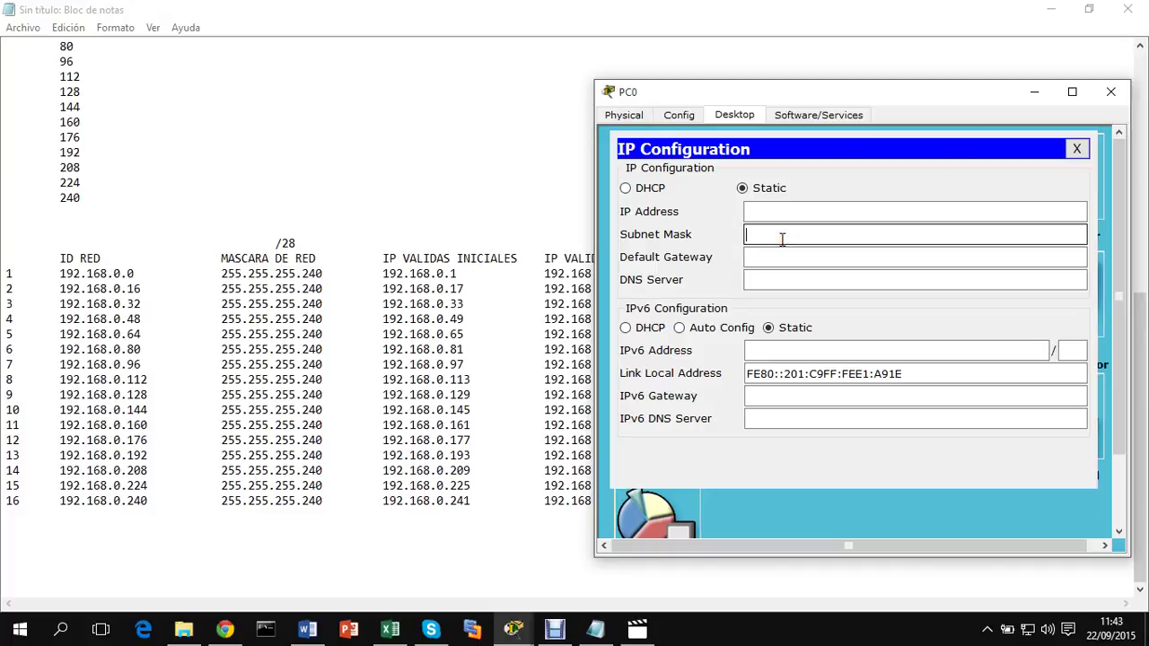
{"action": "type", "text": "255.255.254"}
{"action": "type", "text": ".0"}
{"action": "left_click", "coordinate": [771, 212]}
{"action": "type", "text": "192.16"}
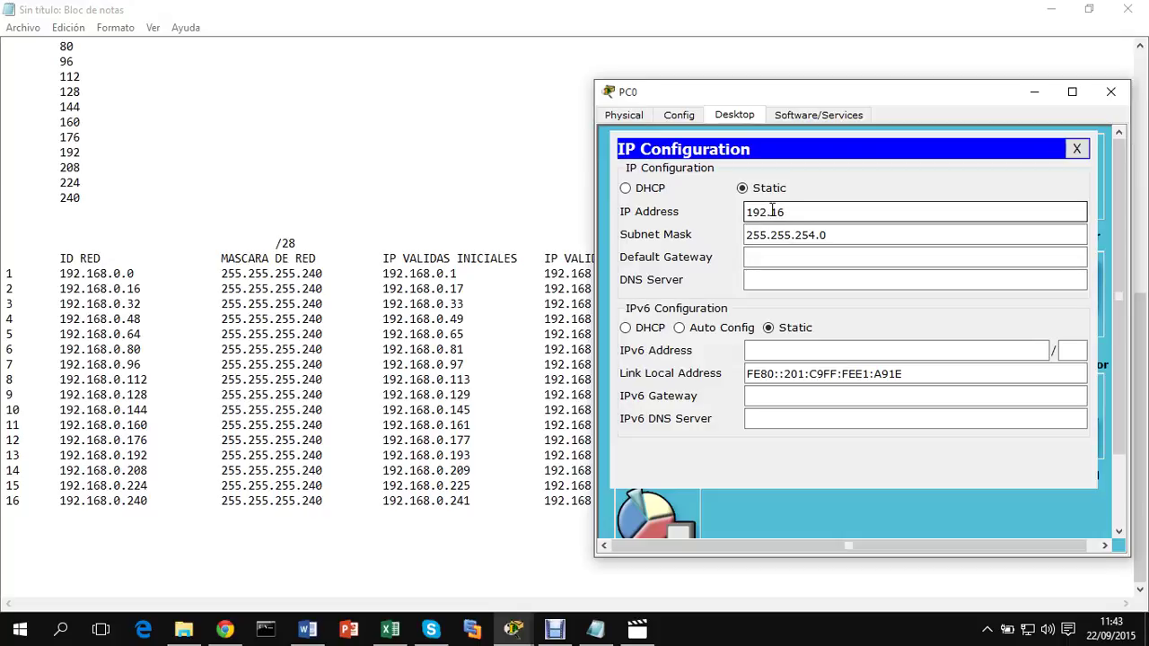
{"action": "type", "text": "8.1.0"}
{"action": "left_click", "coordinate": [789, 256]}
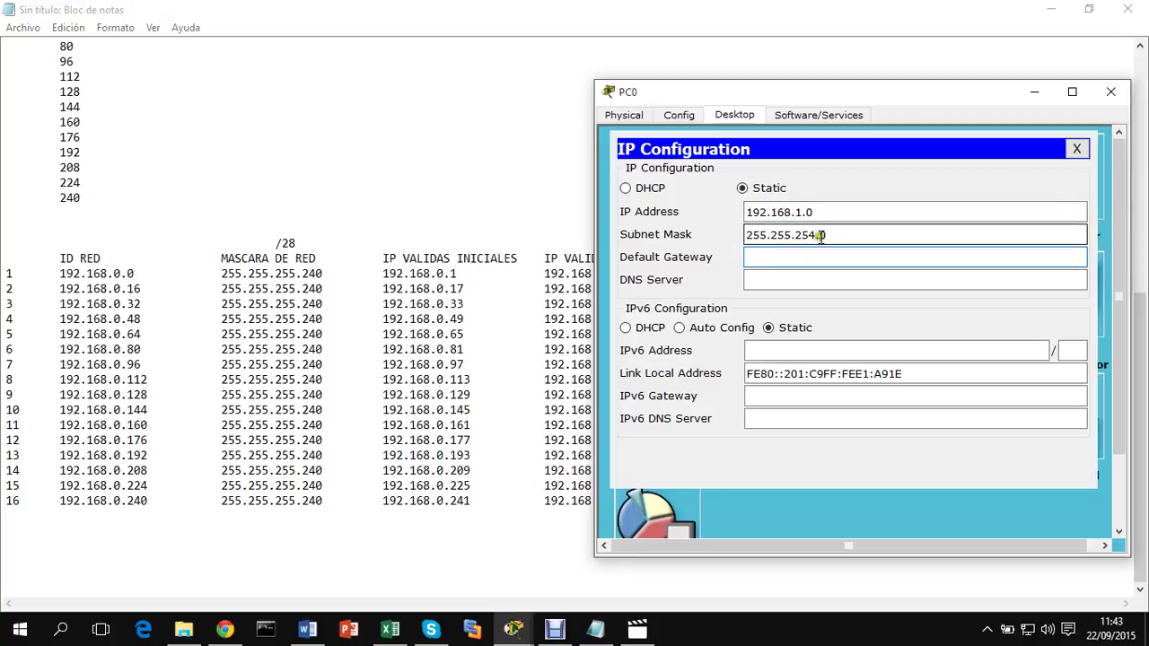
{"action": "left_click", "coordinate": [815, 232]}
{"action": "mouse_move", "coordinate": [802, 236]}
{"action": "left_mouse_down"}
{"action": "mouse_move", "coordinate": [833, 233]}
{"action": "mouse_move", "coordinate": [809, 235]}
{"action": "left_mouse_up"}
{"action": "left_click", "coordinate": [837, 235]}
{"action": "type", "text": "5"}
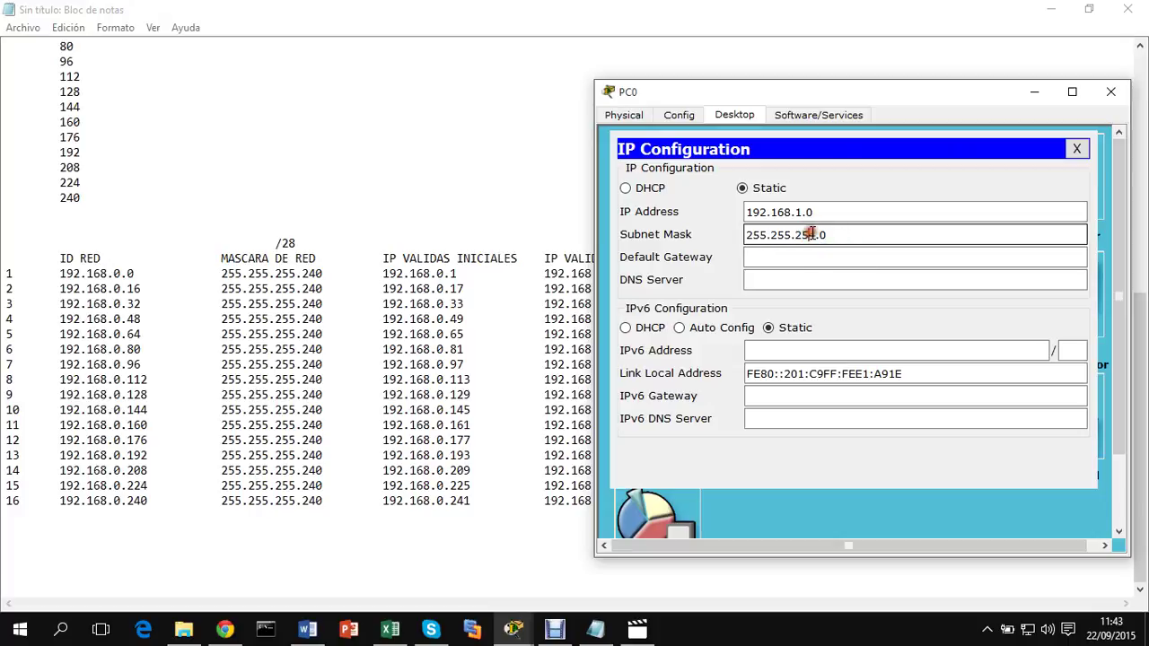
Try to change the IP address to 192.168.0.0 and dismiss the error
{"action": "left_click", "coordinate": [821, 212]}
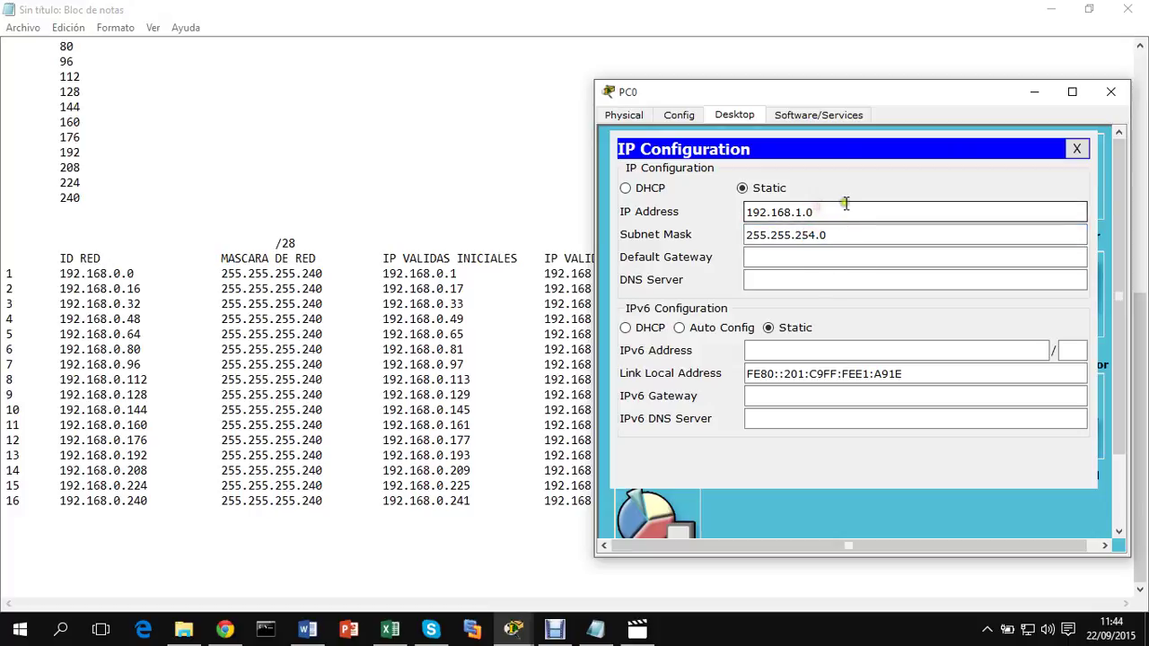
{"action": "key", "text": "Left"}
{"action": "key", "text": "Left"}
{"action": "key", "text": "BackSpace"}
{"action": "type", "text": "0"}
{"action": "key", "text": "Return"}
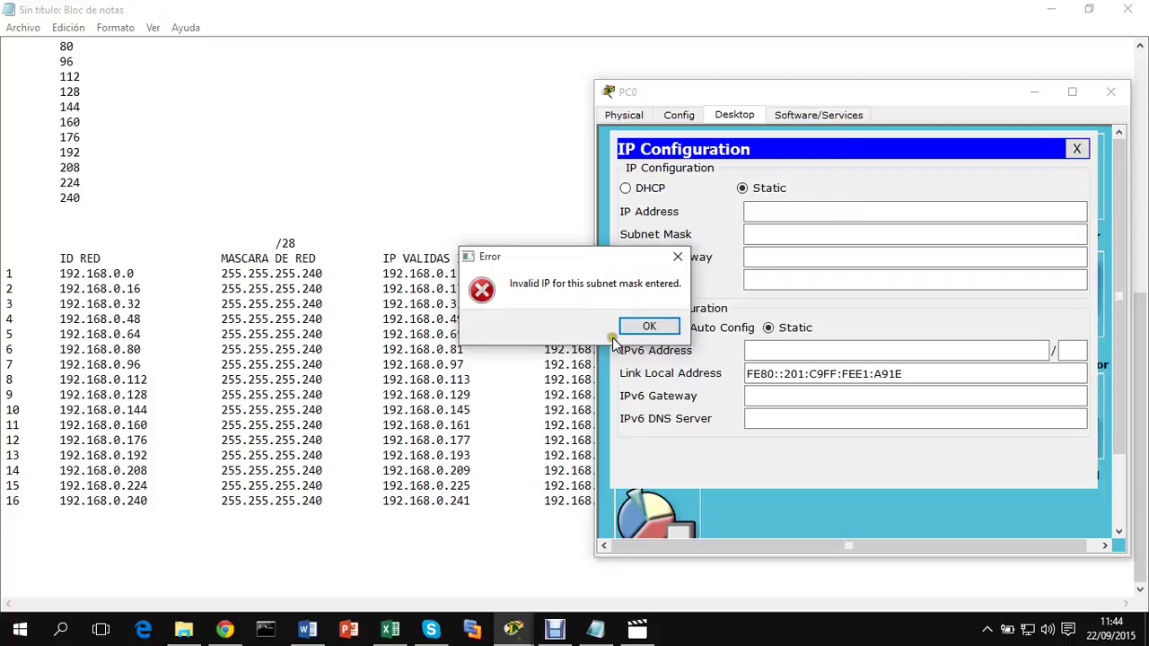
{"action": "left_click", "coordinate": [648, 328]}
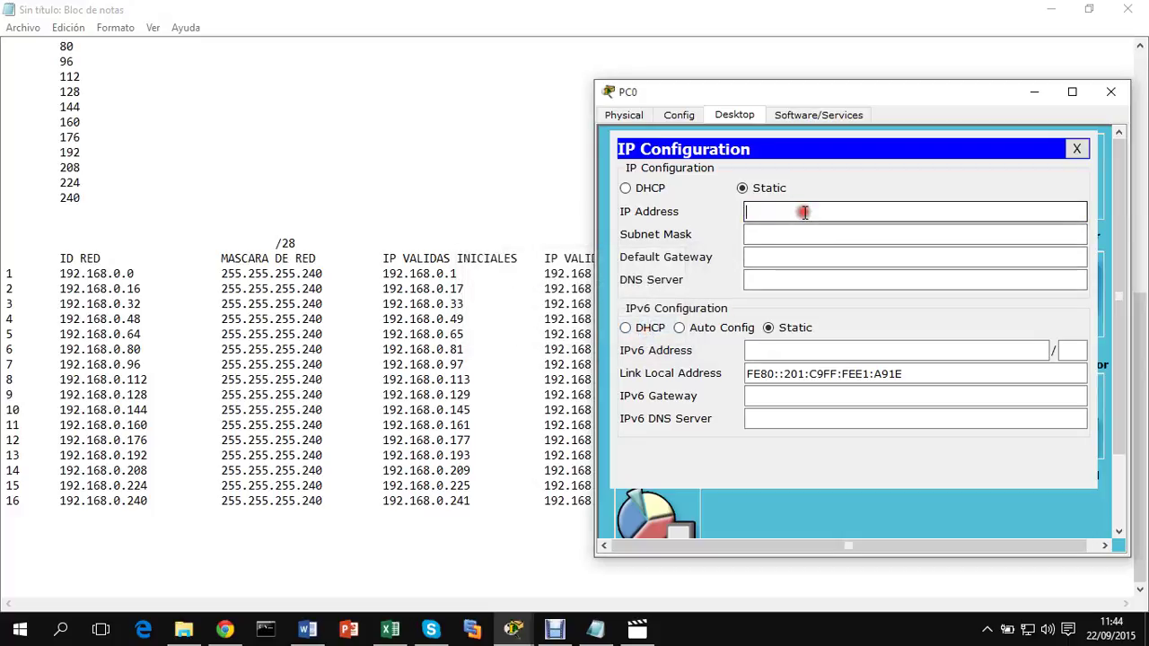
Try to assign 192.168.2.0 as the PC's IP address and dismiss the error
{"action": "type", "text": "192"}
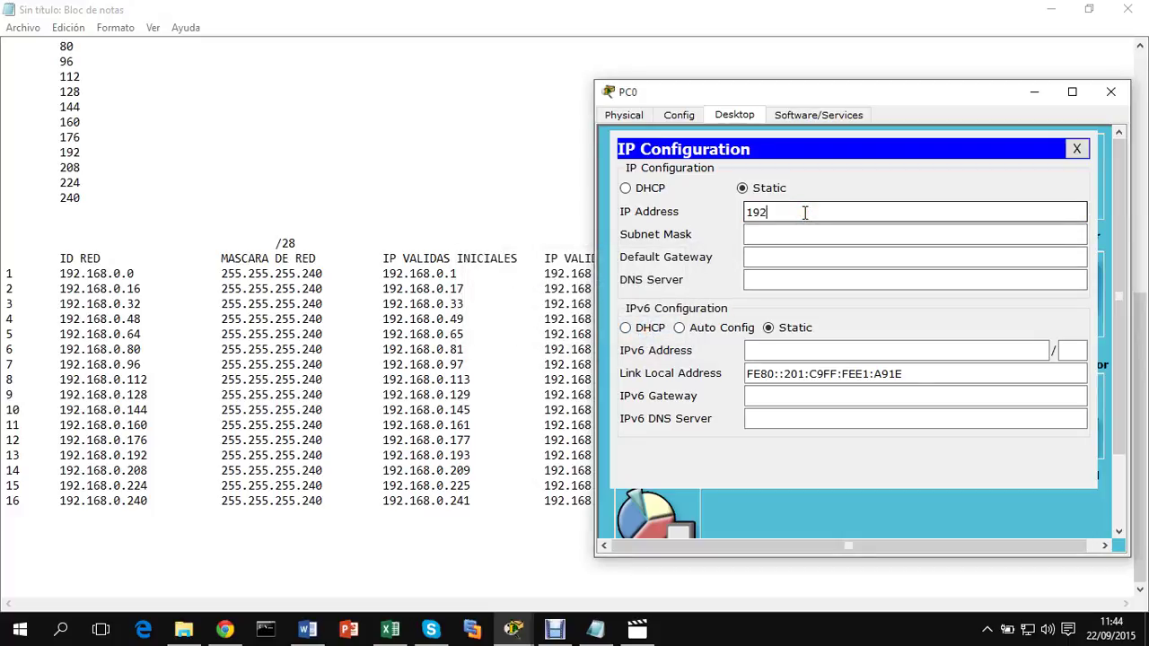
{"action": "type", "text": ".168"}
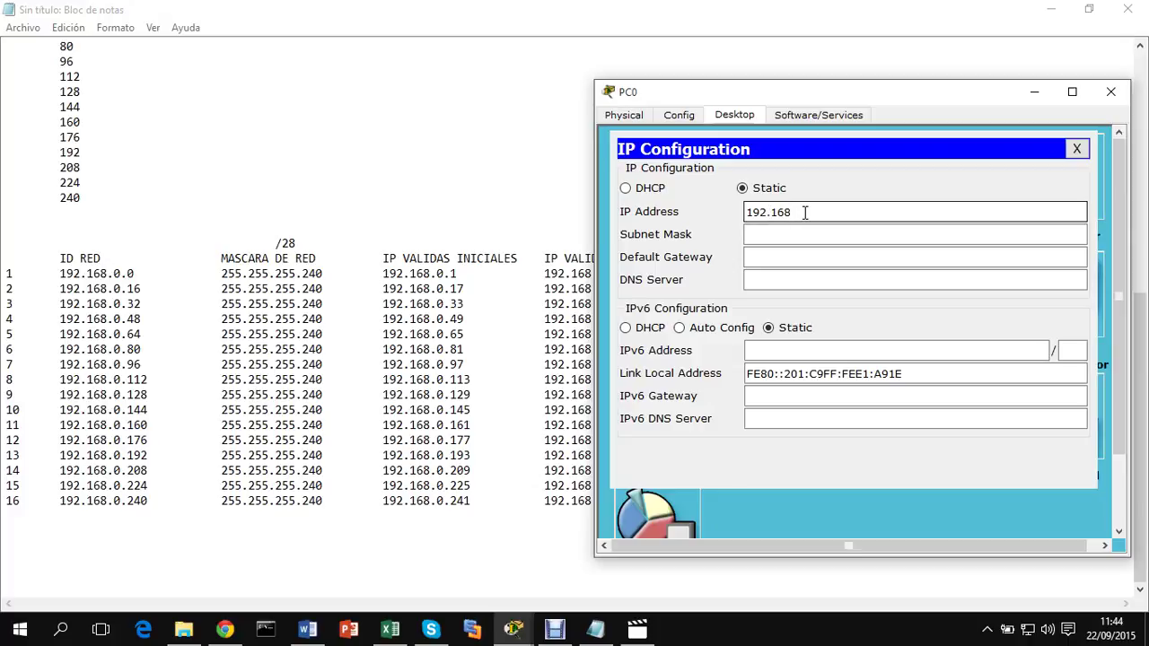
{"action": "type", "text": ".2.0"}
{"action": "key", "text": "Return"}
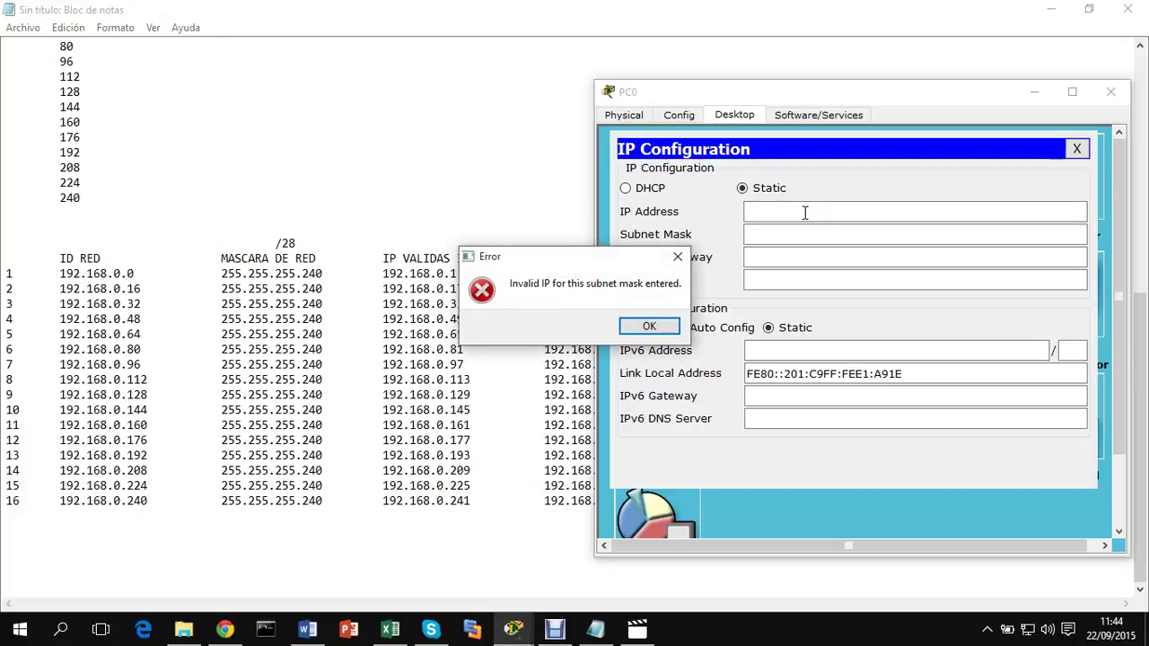
{"action": "key", "text": "Return"}
Try to assign 192.168.30 as the PC's IP address and dismiss the error
{"action": "type", "text": "192.168.30"}
{"action": "key", "text": "Return"}
{"action": "left_click", "coordinate": [655, 326]}
Enter the subnet mask 255.255.254.0 and the IP address 192.168.3.0 for the PC
{"action": "left_click", "coordinate": [779, 234]}
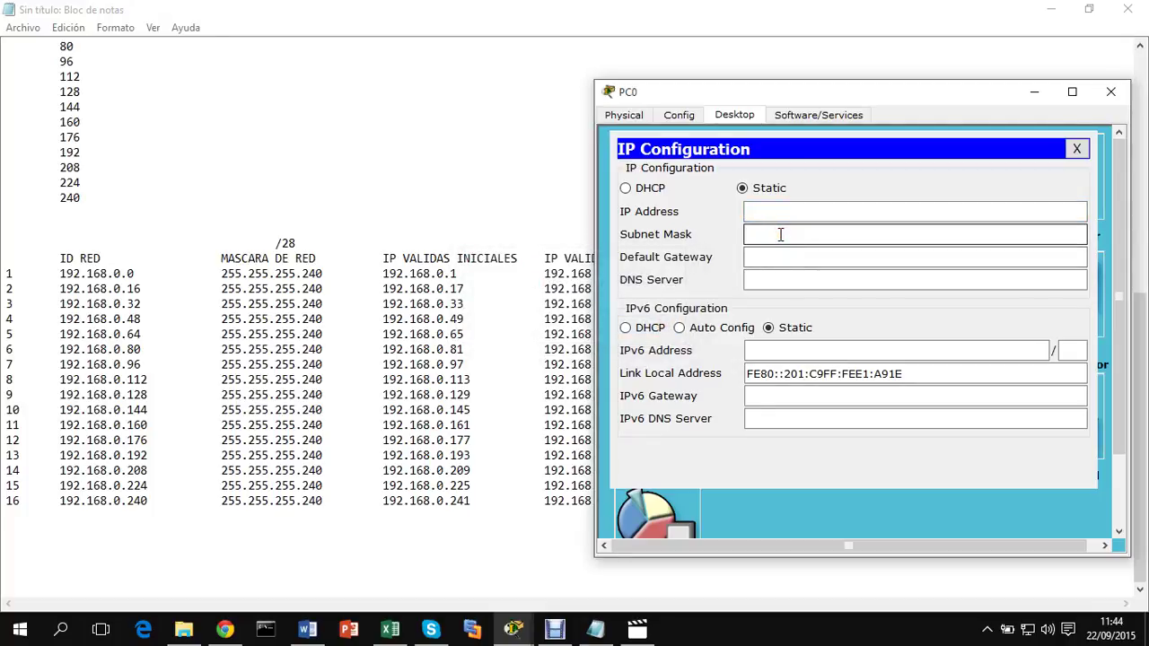
{"action": "type", "text": "255.255.25"}
{"action": "type", "text": "4.0"}
{"action": "left_click", "coordinate": [783, 212]}
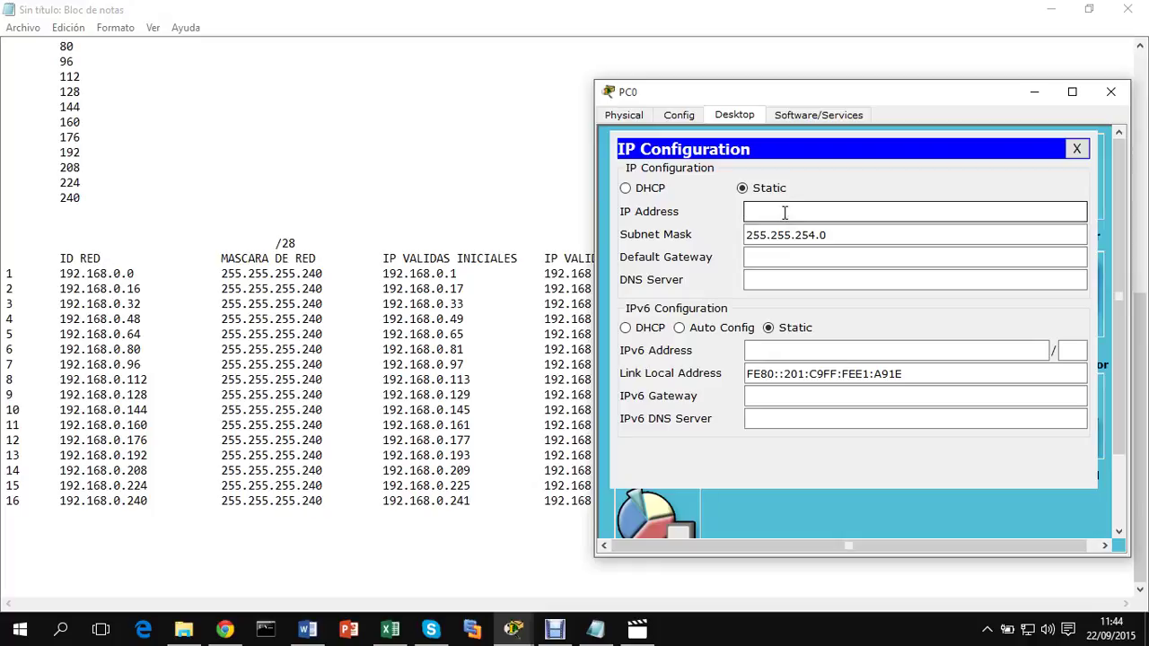
{"action": "type", "text": "192.168.3.0"}
Highlight the last octet of the IP address and the last digit of the mask's third octet
{"action": "left_click", "coordinate": [790, 235]}
{"action": "double_click", "coordinate": [819, 212]}
{"action": "left_click", "coordinate": [817, 211]}
{"action": "left_click_drag", "start_coordinate": [818, 212], "coordinate": [807, 212]}
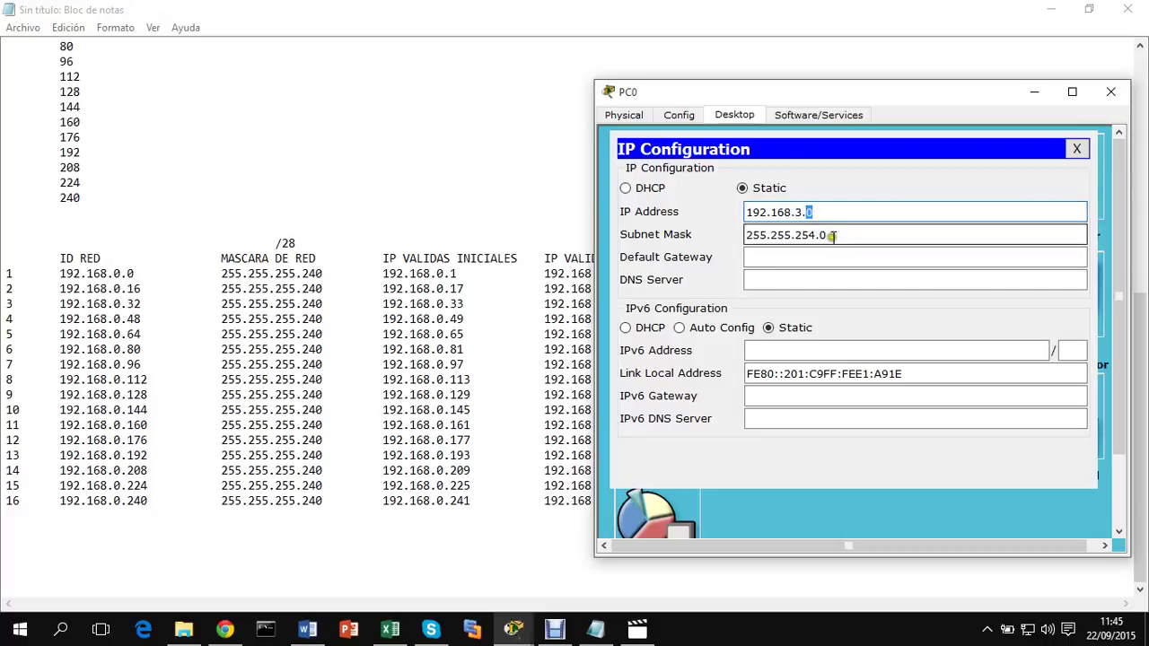
{"action": "left_click_drag", "start_coordinate": [818, 235], "coordinate": [809, 235]}
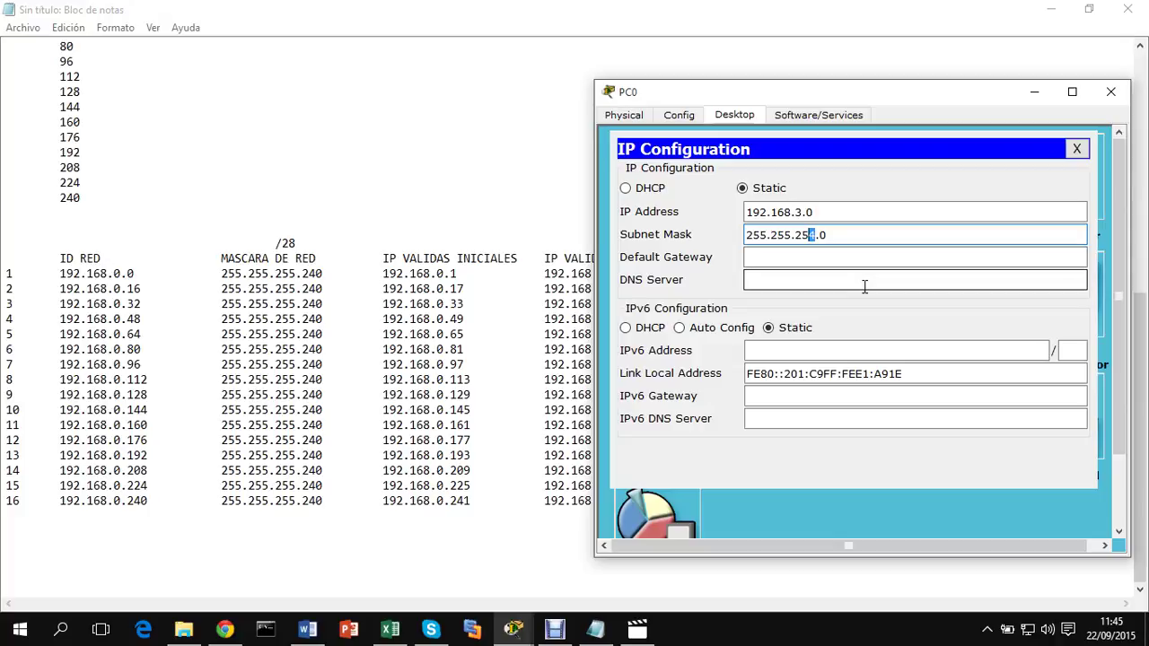
Clear the PC's IP address and subnet mask
{"action": "left_click_drag", "start_coordinate": [846, 214], "coordinate": [720, 210]}
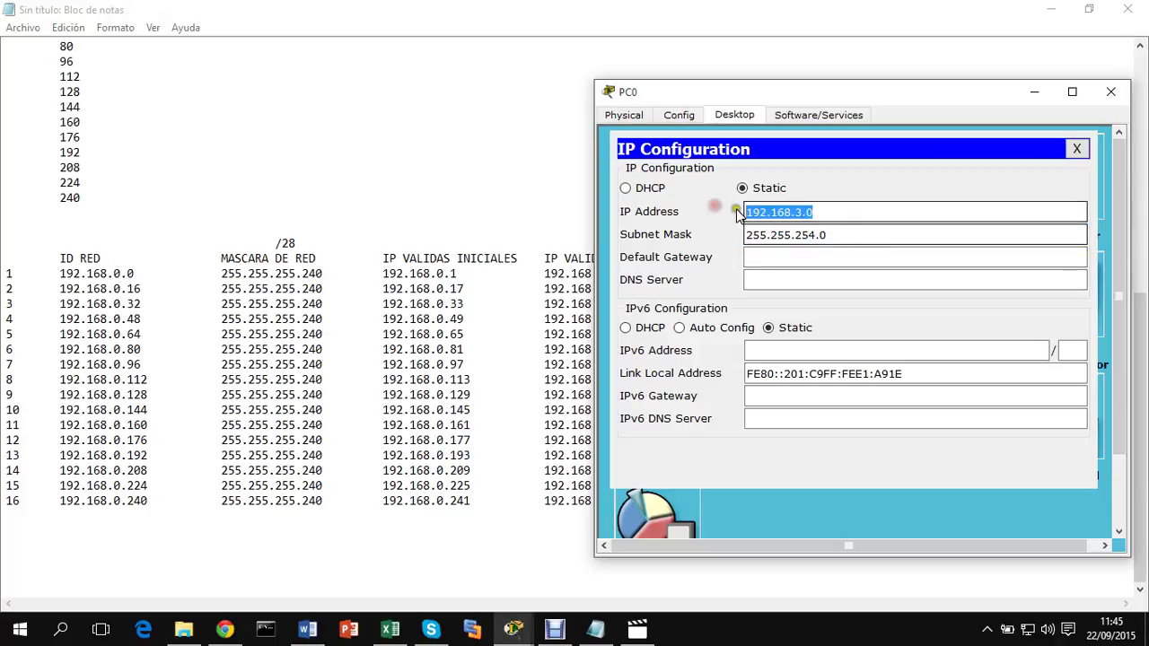
{"action": "key", "text": "BackSpace"}
{"action": "left_click_drag", "start_coordinate": [838, 237], "coordinate": [679, 234]}
{"action": "key", "text": "BackSpace"}
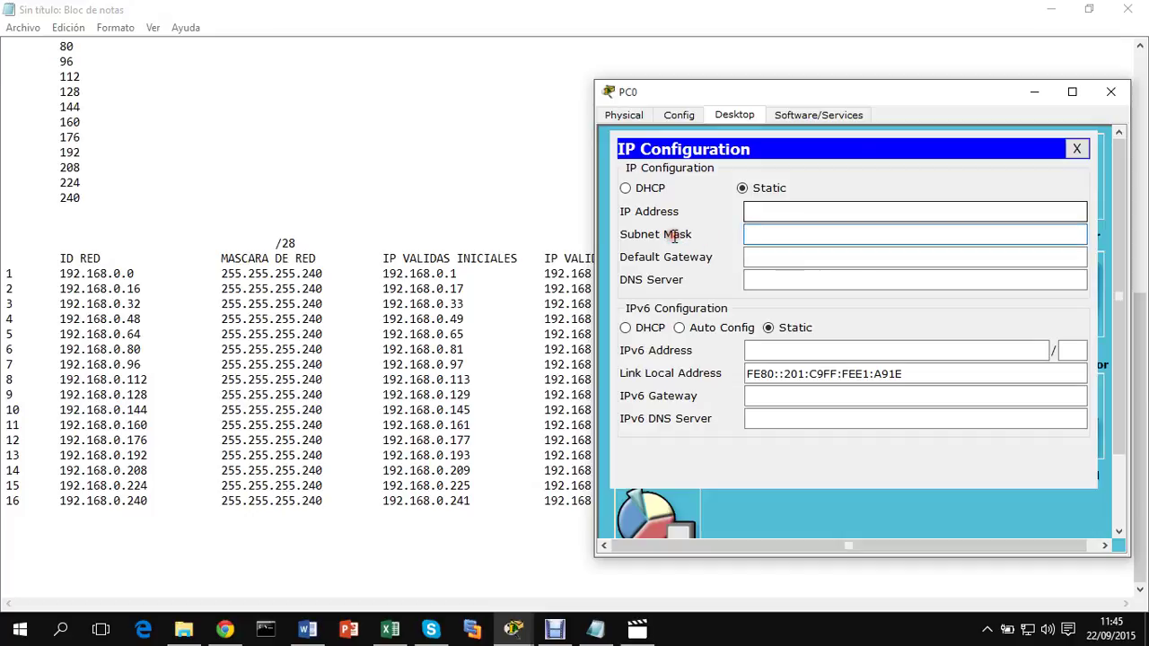
Try to assign the IP address 192.168.0.16 with the subnet mask 255.255.255.240 and dismiss the error
{"action": "left_click", "coordinate": [754, 213]}
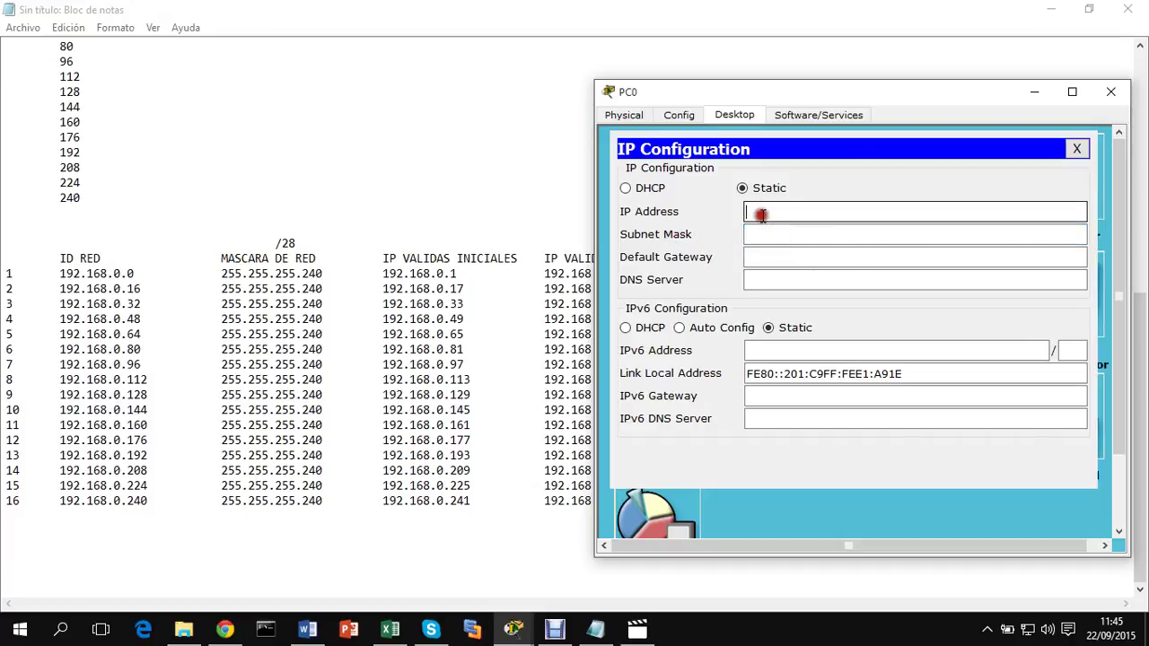
{"action": "type", "text": "192.168.0.16"}
{"action": "left_click", "coordinate": [764, 234]}
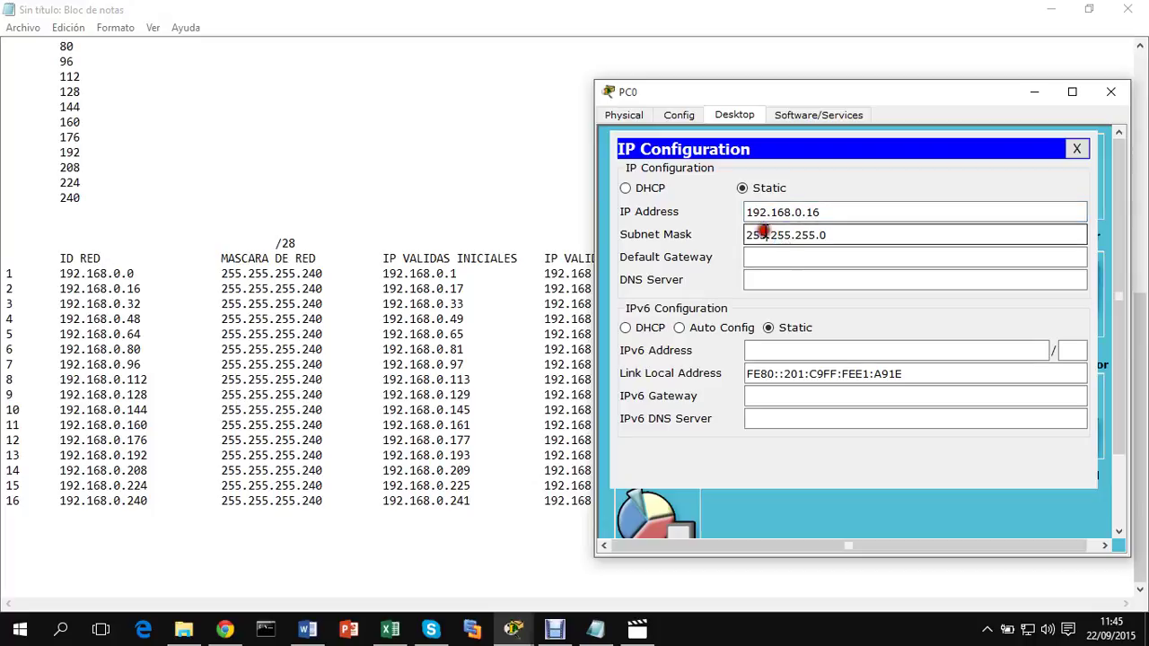
{"action": "double_click", "coordinate": [823, 234]}
{"action": "type", "text": "24"}
{"action": "key", "text": "Return"}
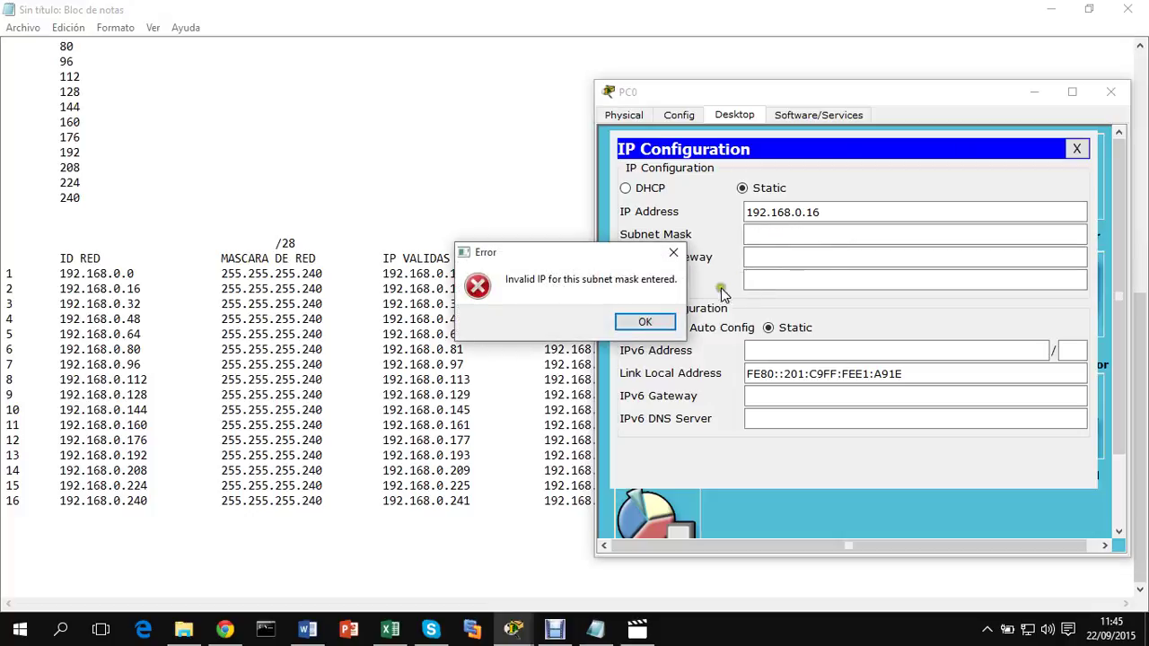
{"action": "left_click", "coordinate": [660, 329]}
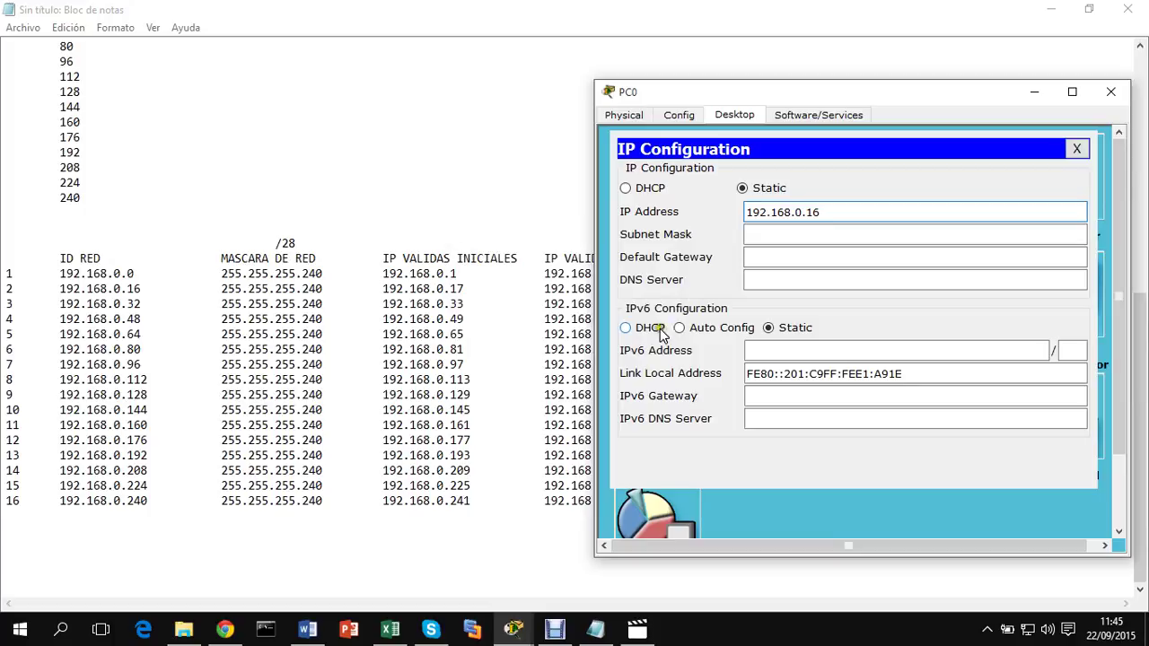
Change the PC's IP address to 192.168.0.17 and highlight the matching 17 in row 2 of the Notepad subnet table
{"action": "left_click", "coordinate": [828, 231]}
{"action": "key", "text": "BackSpace"}
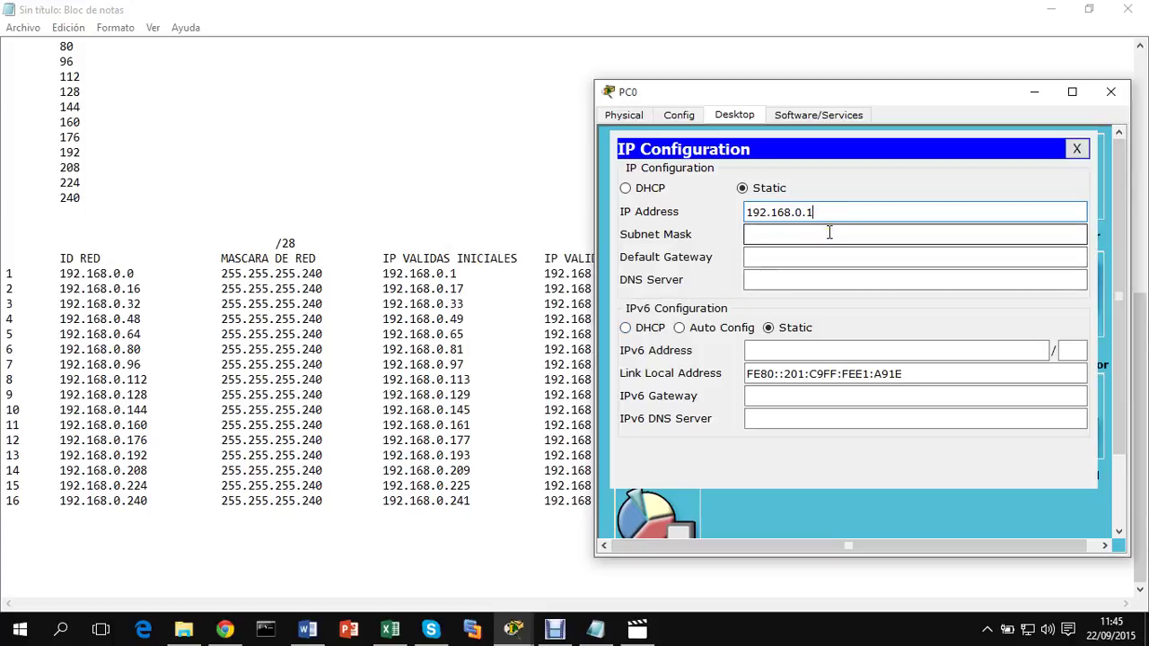
{"action": "type", "text": "7"}
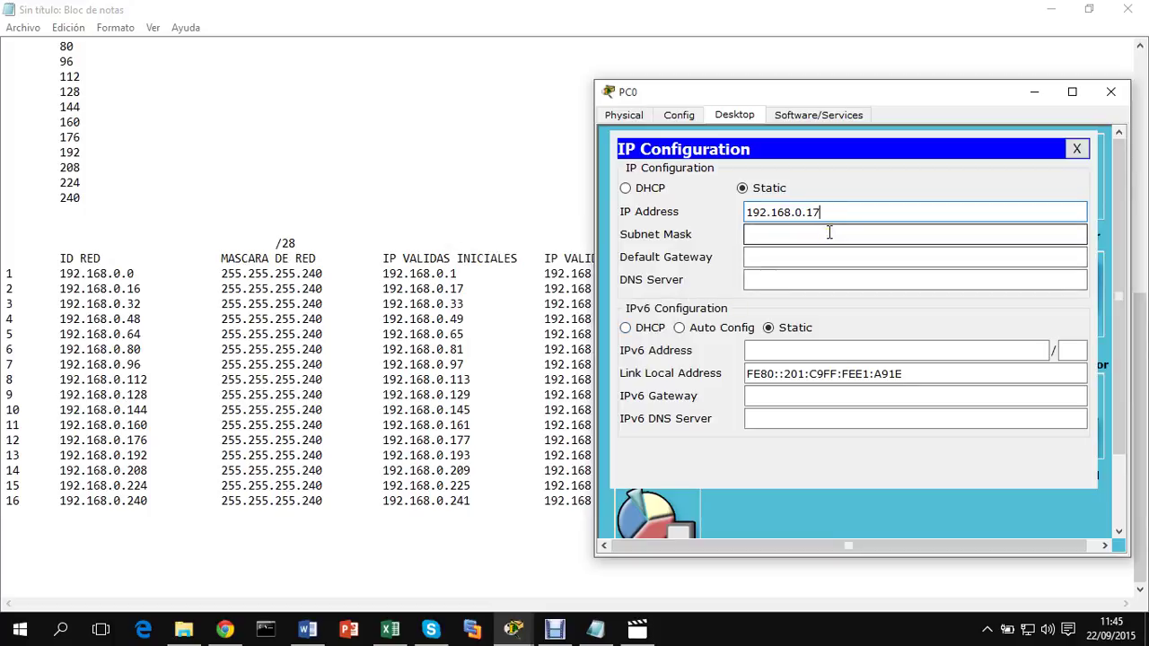
{"action": "left_click", "coordinate": [456, 289]}
{"action": "left_click_drag", "start_coordinate": [456, 289], "coordinate": [449, 289]}
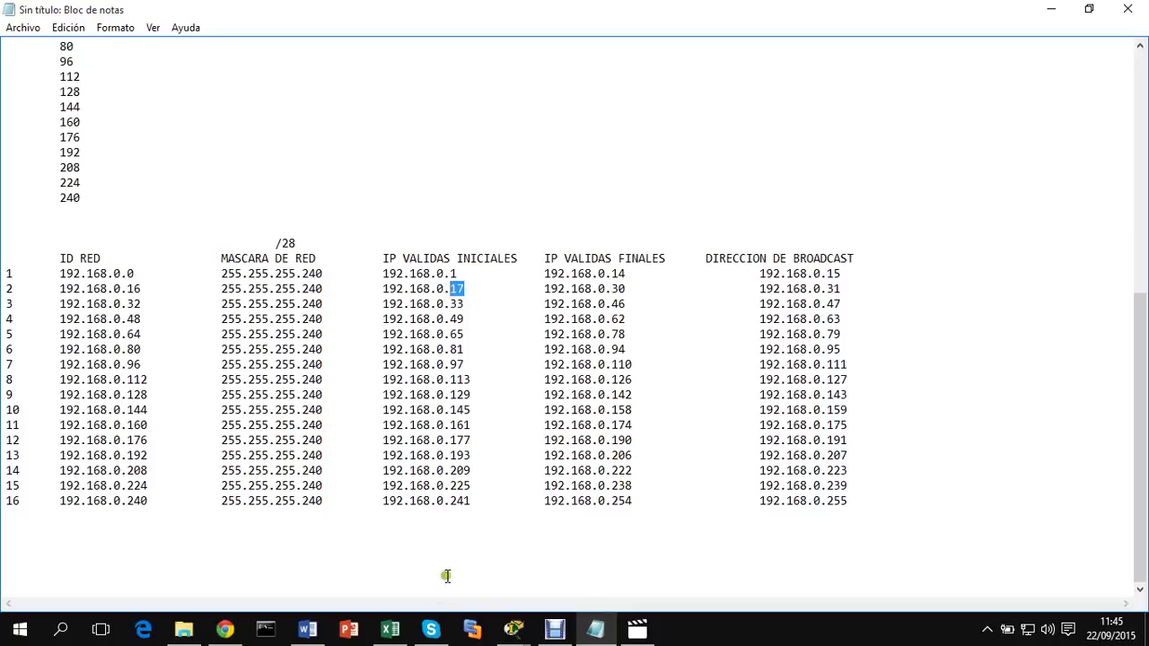
Return to the PC's IP configuration and set the subnet mask to 255.255.255.240
{"action": "mouse_move", "coordinate": [510, 633]}
{"action": "left_click", "coordinate": [659, 557]}
{"action": "left_click", "coordinate": [844, 235]}
{"action": "key", "text": "BackSpace"}
{"action": "type", "text": "240"}
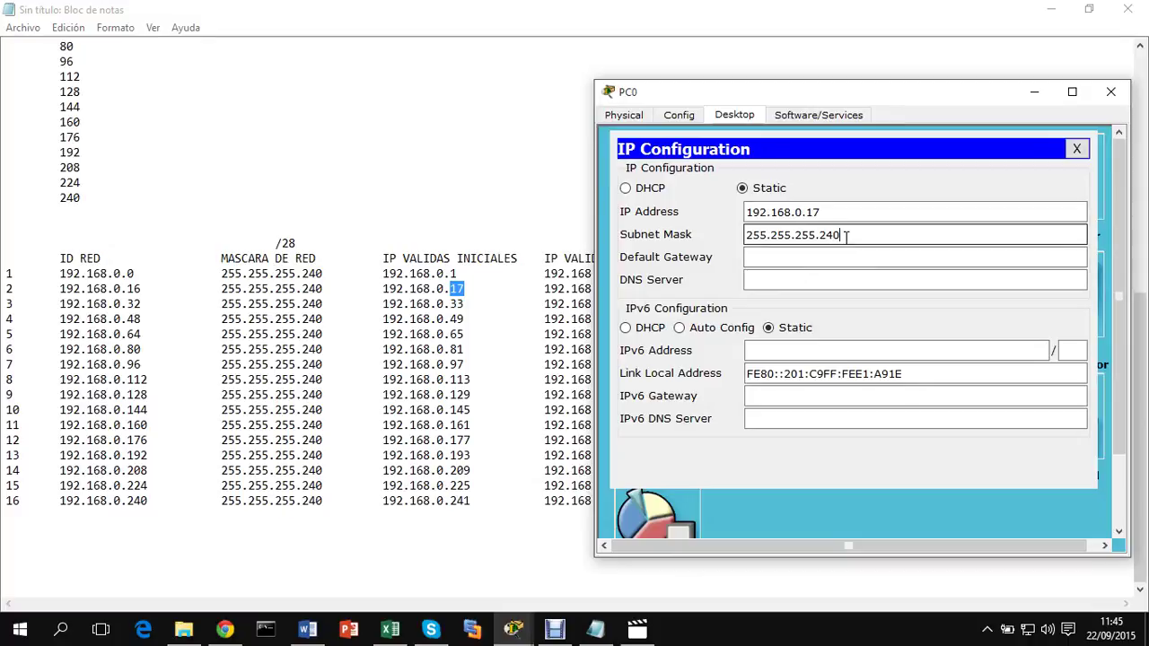
Replace the last octet of the PC's IP address, try to apply it, and dismiss the error
{"action": "left_click", "coordinate": [843, 256]}
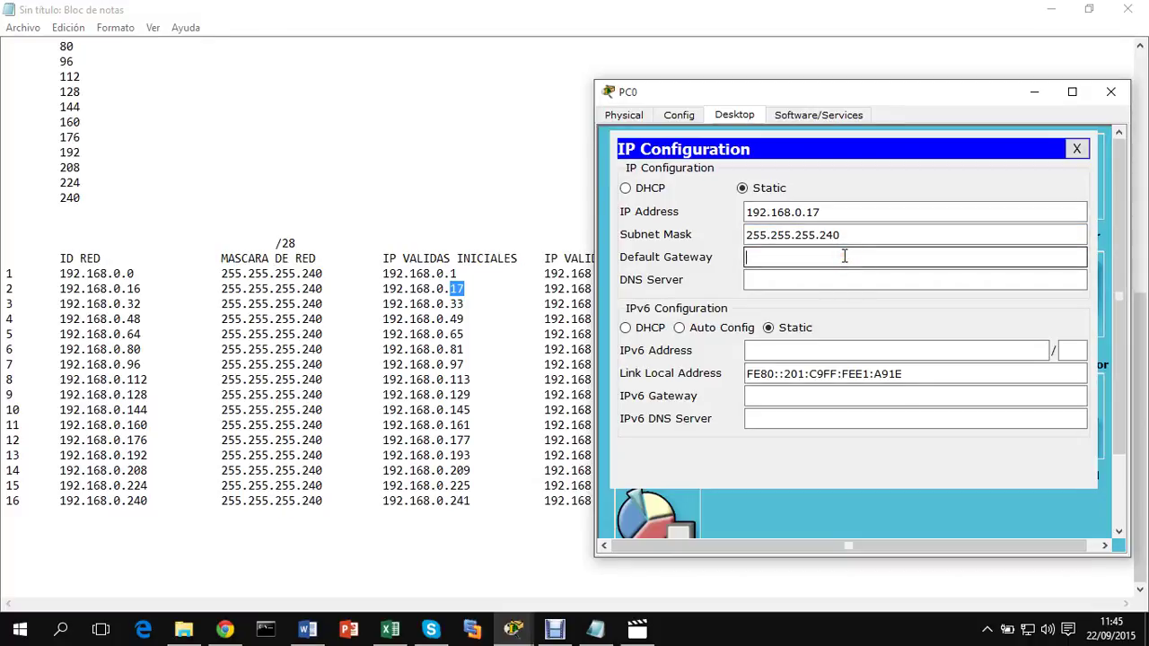
{"action": "left_click_drag", "start_coordinate": [830, 213], "coordinate": [813, 212]}
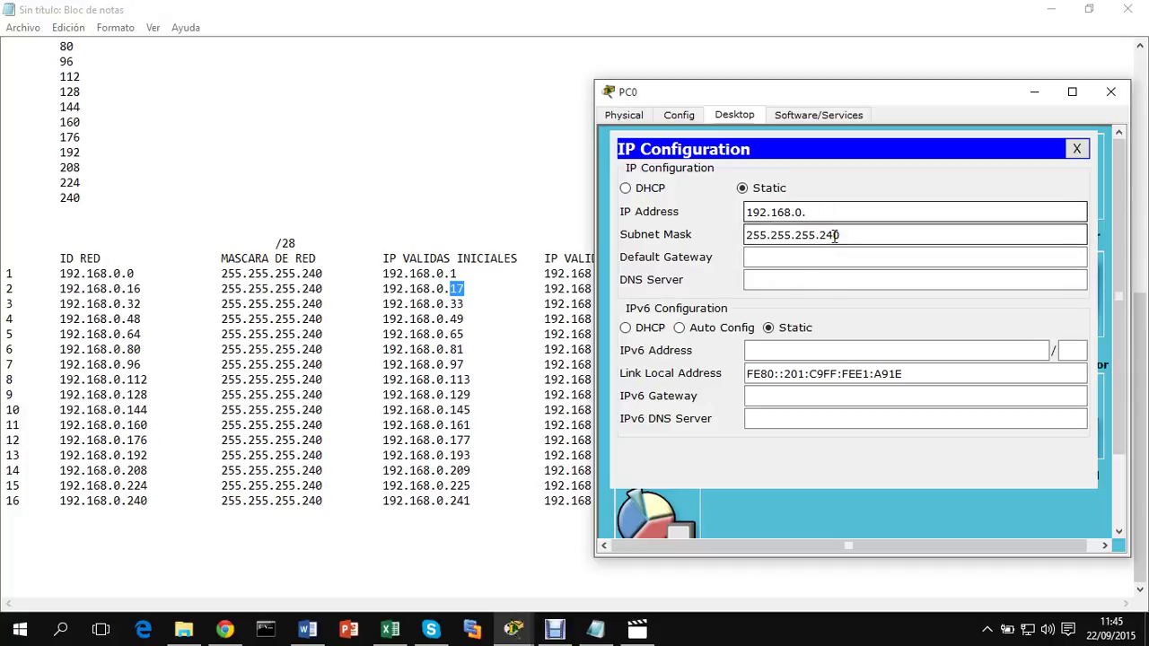
{"action": "key", "text": "Return"}
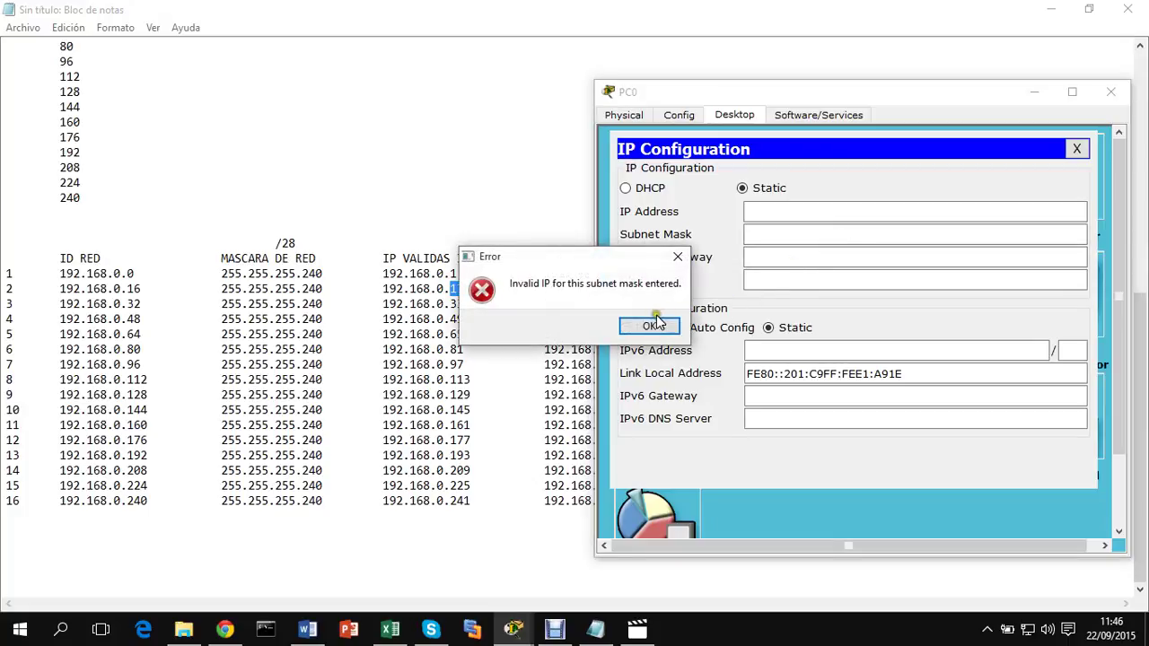
{"action": "left_click", "coordinate": [650, 326]}
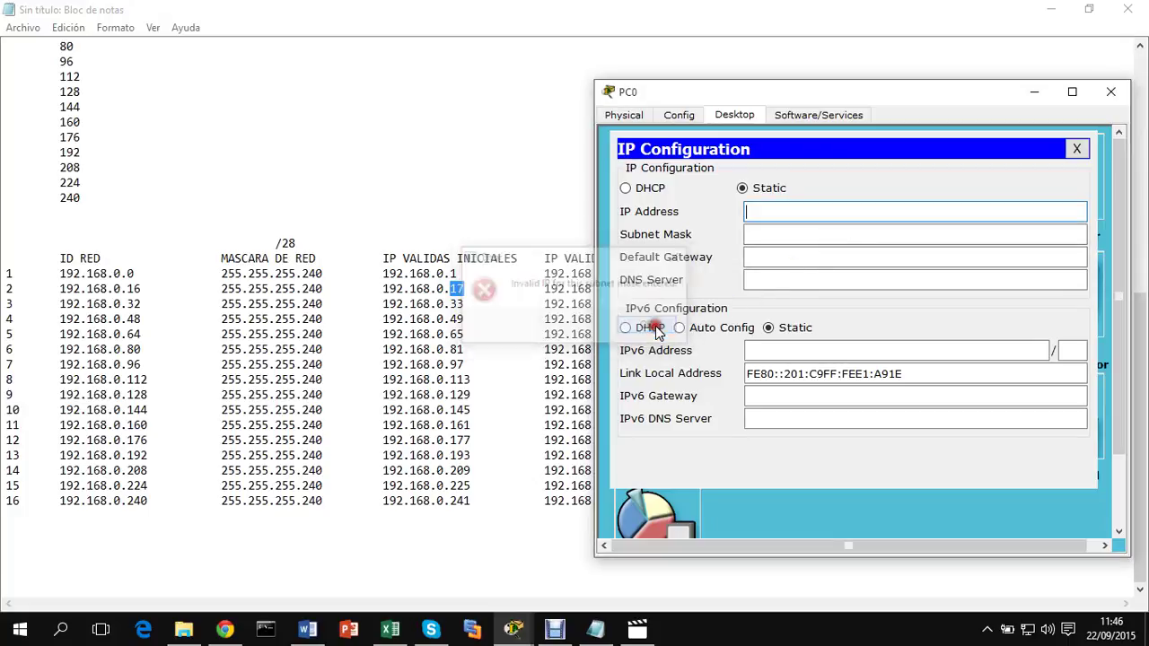
Set the PC's subnet mask to 255.255.255.240 and its IP address to 192.168.0.241
{"action": "left_click", "coordinate": [788, 213]}
{"action": "left_click", "coordinate": [782, 235]}
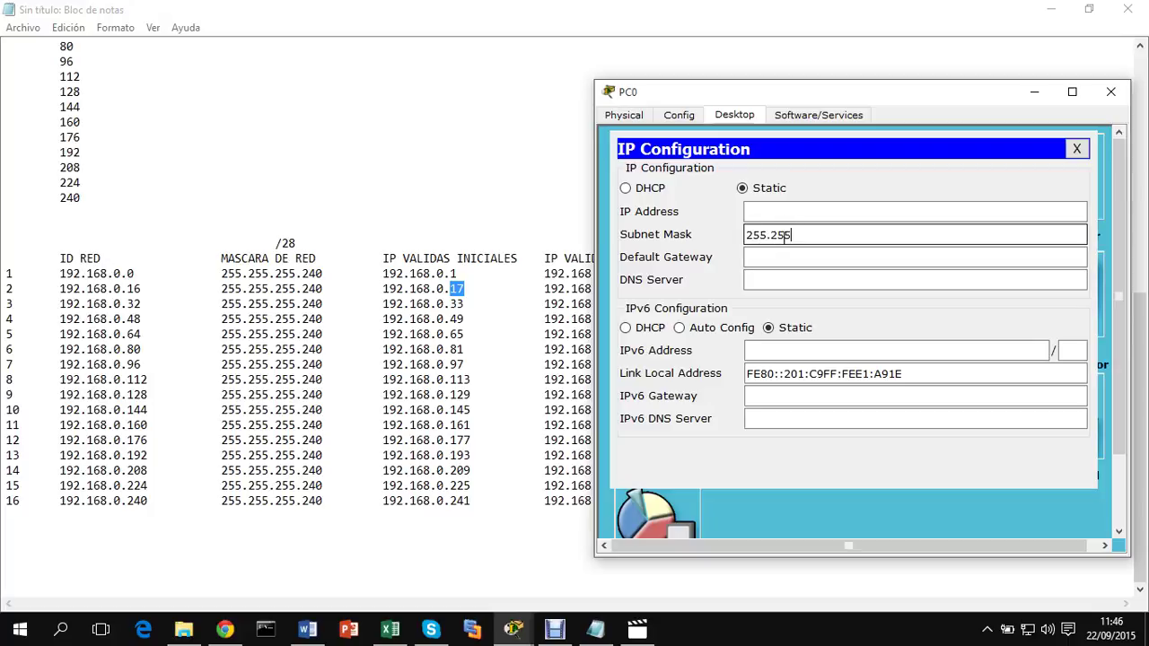
{"action": "left_click", "coordinate": [781, 211]}
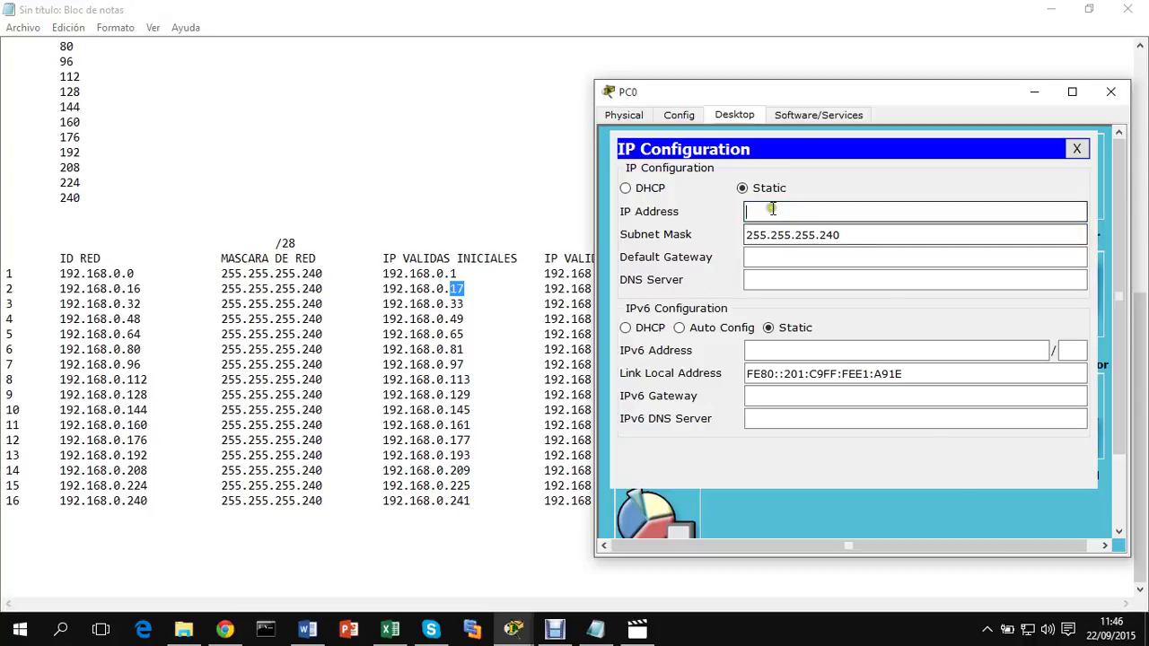
{"action": "type", "text": "192.168."}
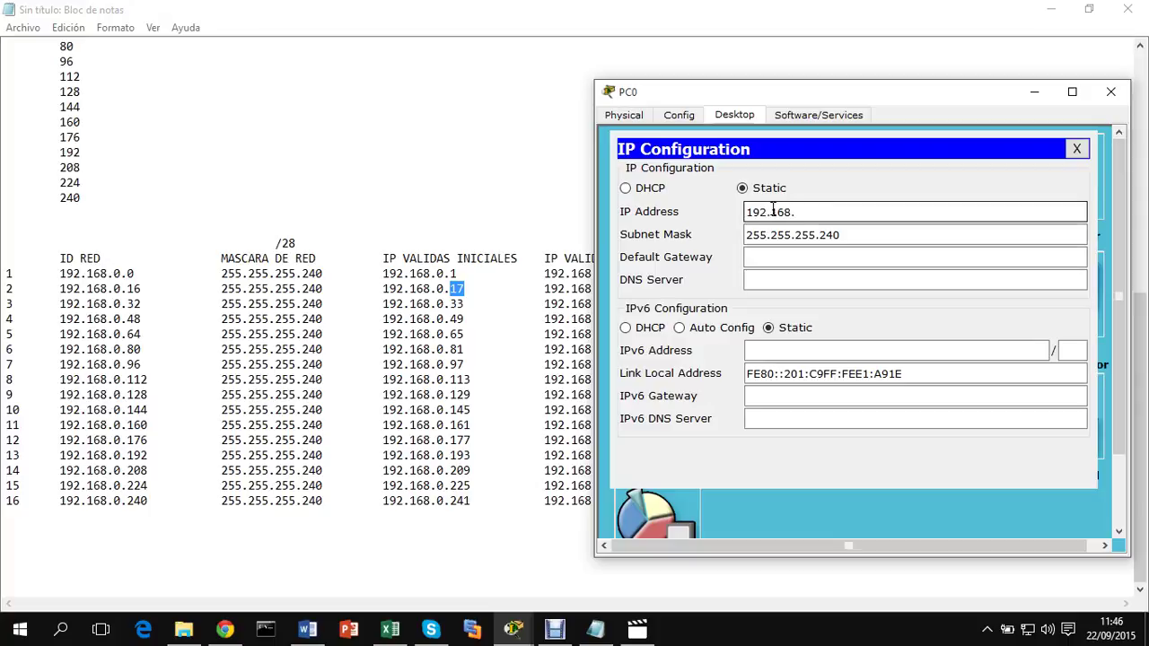
{"action": "type", "text": "0.241"}
{"action": "key", "text": "Tab"}
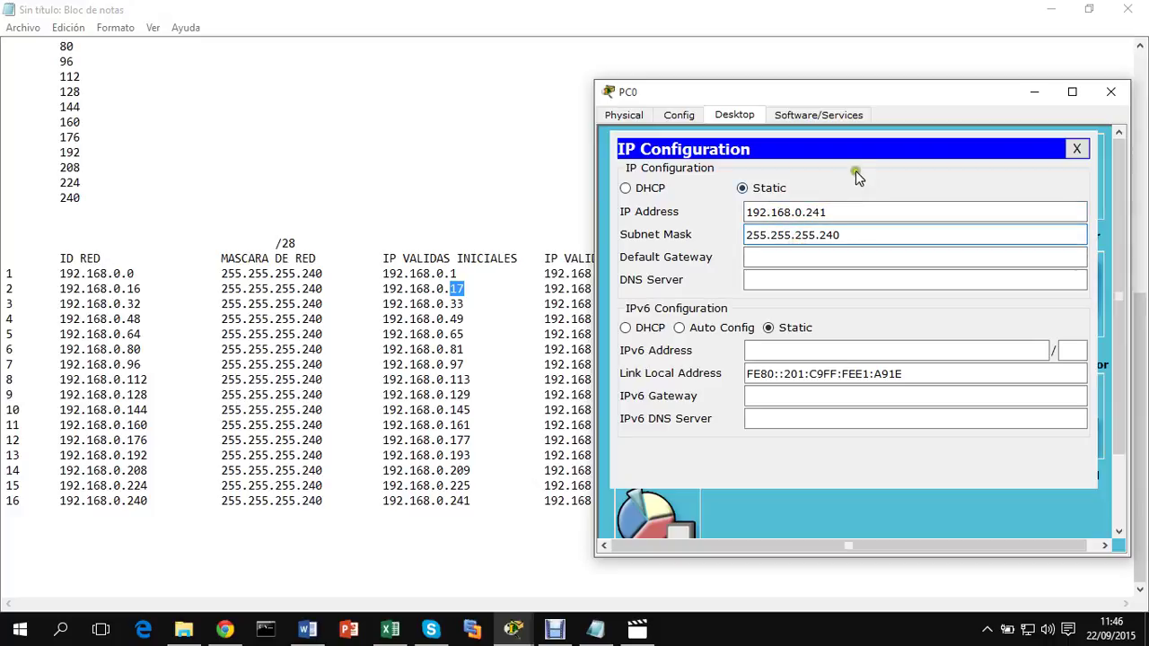
Try to change the PC's IP address to 192.168.0.255 and dismiss the error
{"action": "left_click", "coordinate": [835, 211]}
{"action": "left_click_drag", "start_coordinate": [829, 212], "coordinate": [813, 212]}
{"action": "type", "text": "555"}
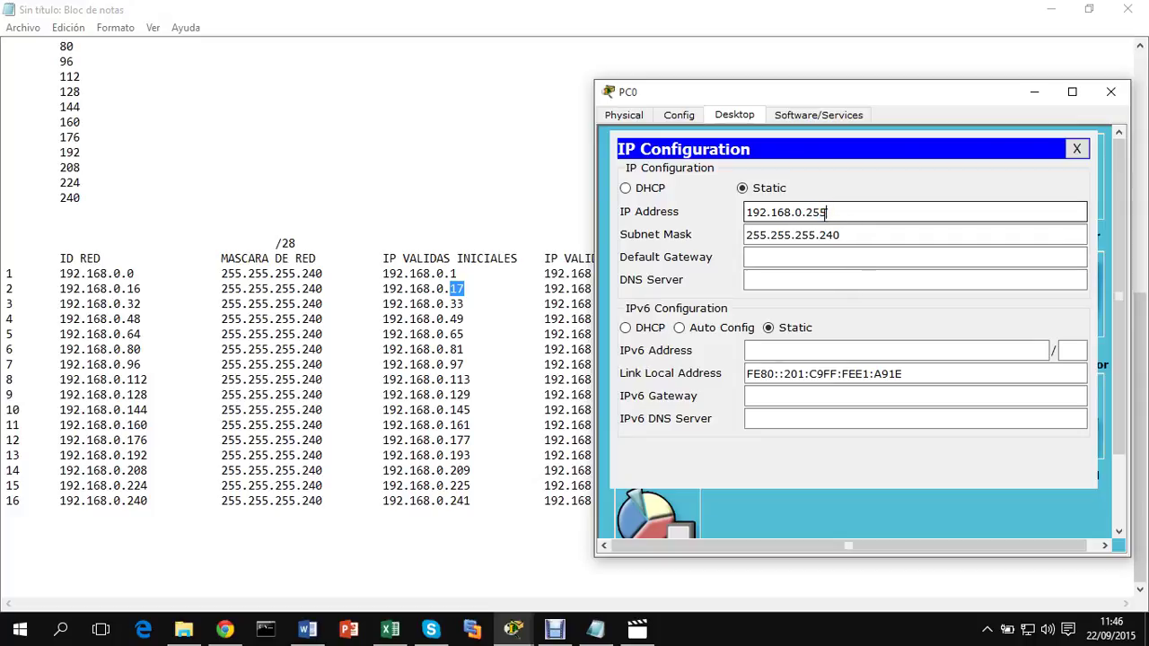
{"action": "key", "text": "Return"}
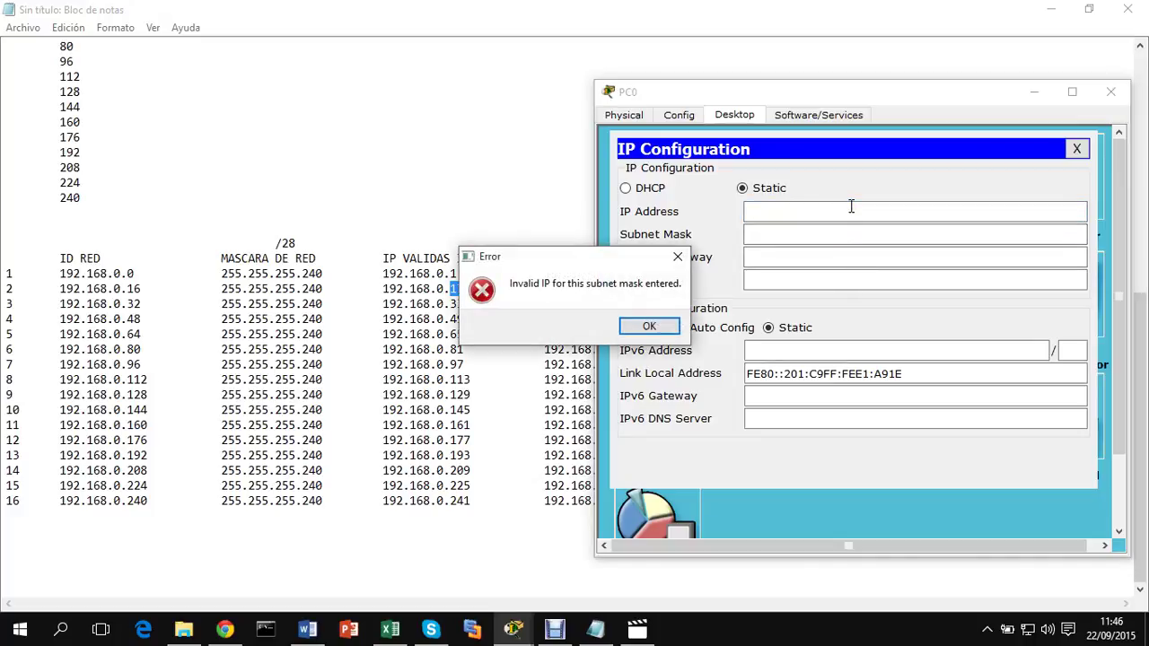
{"action": "left_click", "coordinate": [650, 325]}
Try to assign the PC the broadcast address 192.168.0.31 with the subnet mask 255.255.255.240 and dismiss the error
{"action": "left_click", "coordinate": [763, 237]}
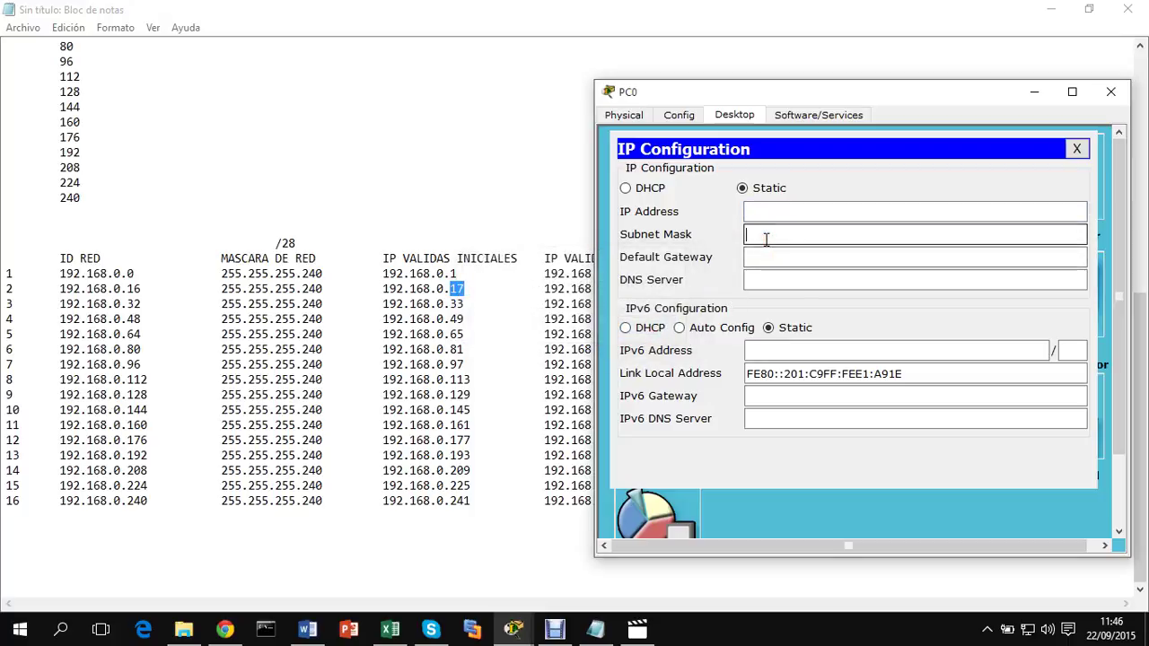
{"action": "type", "text": "255.255.255.240"}
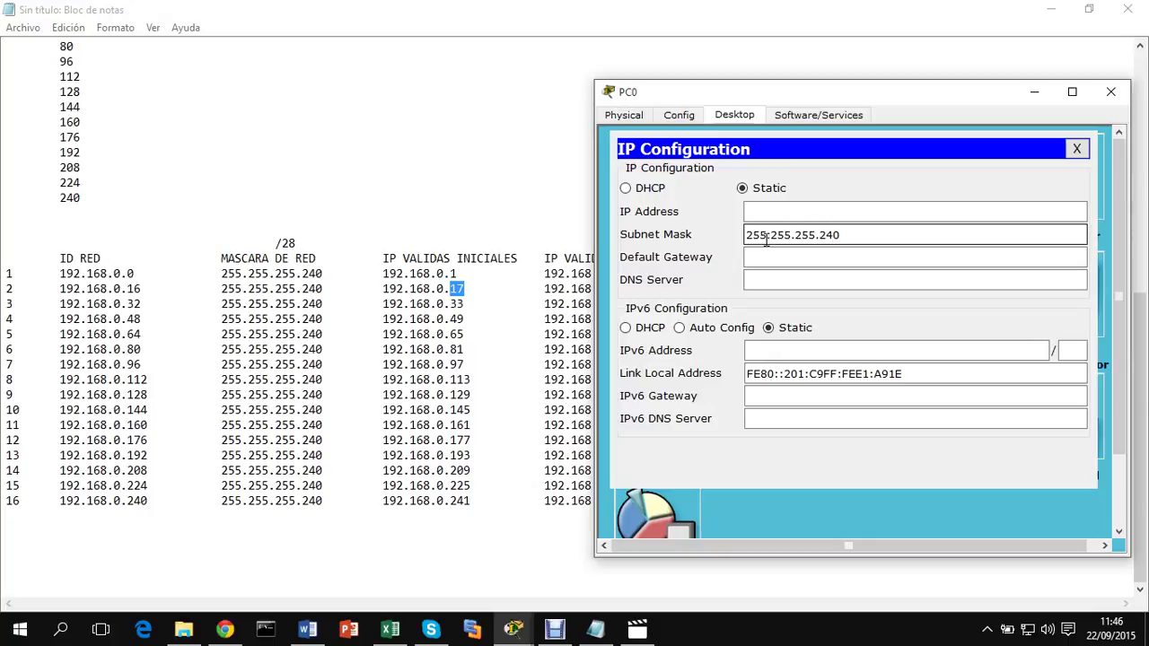
{"action": "left_click", "coordinate": [769, 212]}
{"action": "left_click_drag", "start_coordinate": [824, 96], "coordinate": [341, 87]}
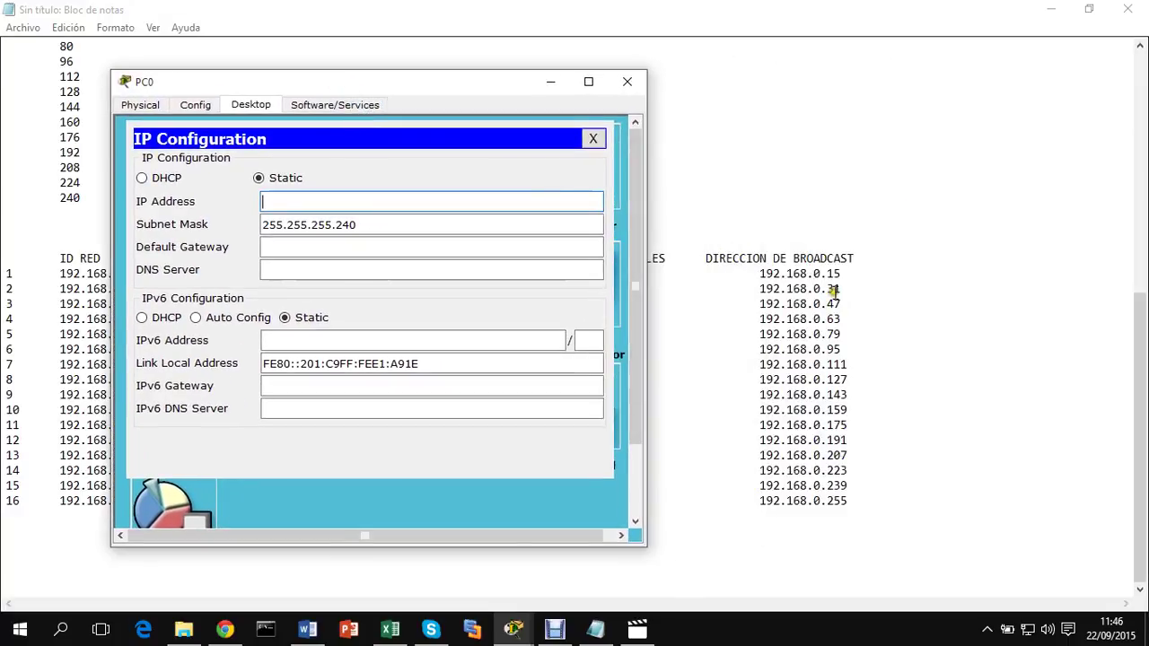
{"action": "type", "text": "192.168.0.31"}
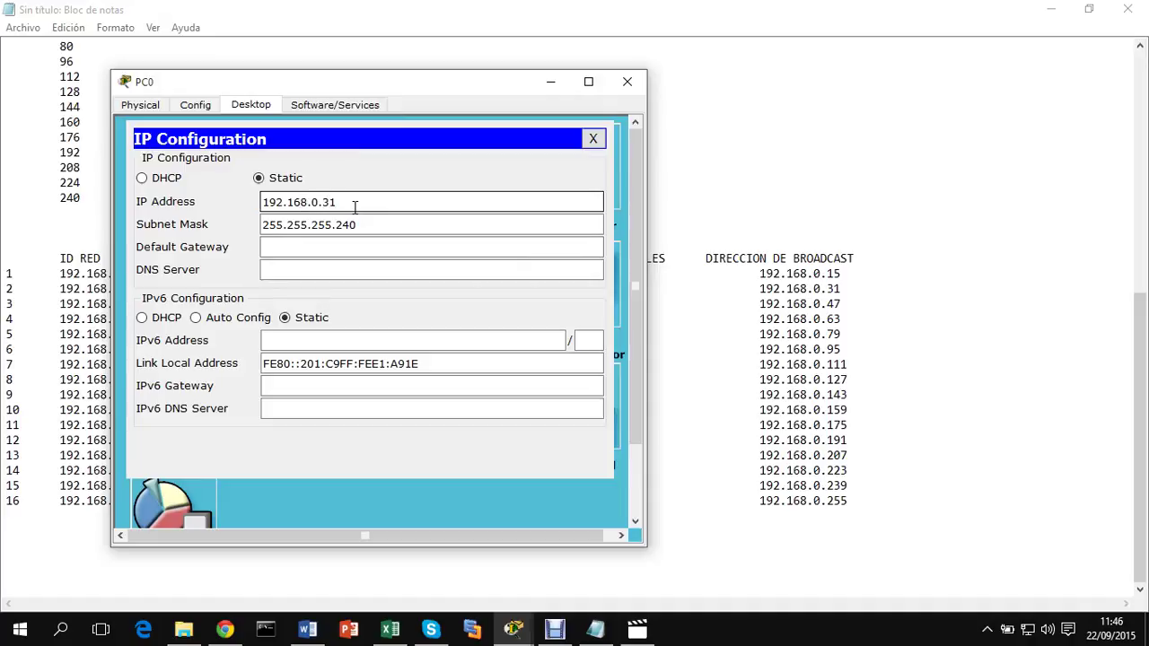
{"action": "key", "text": "Return"}
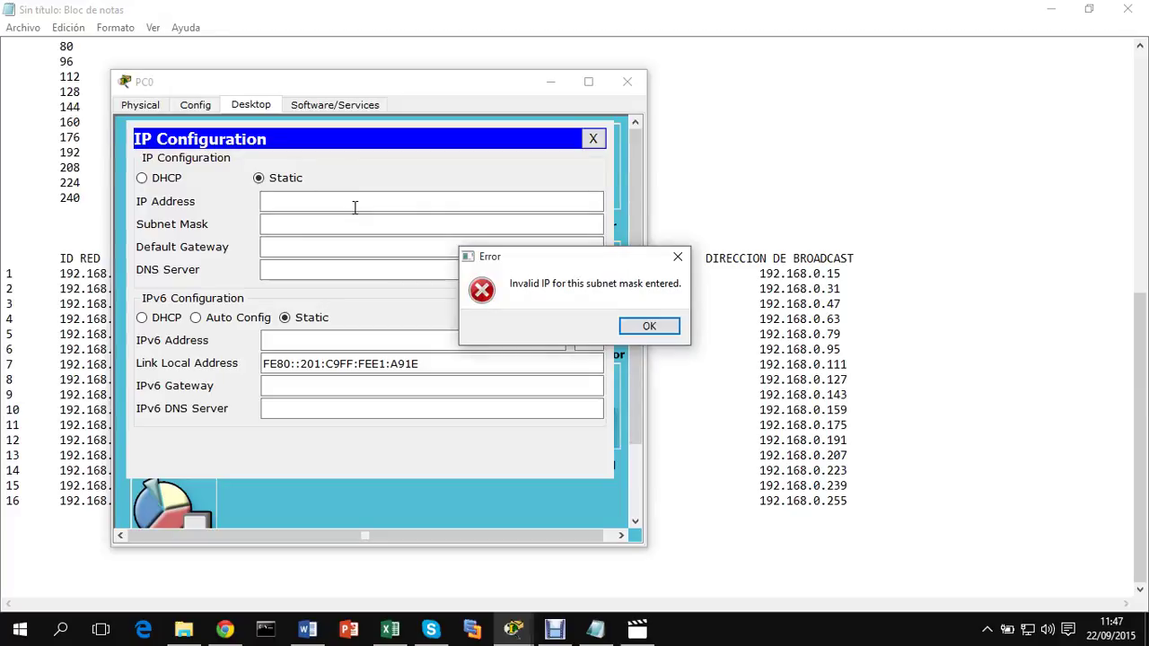
{"action": "left_click", "coordinate": [650, 325]}
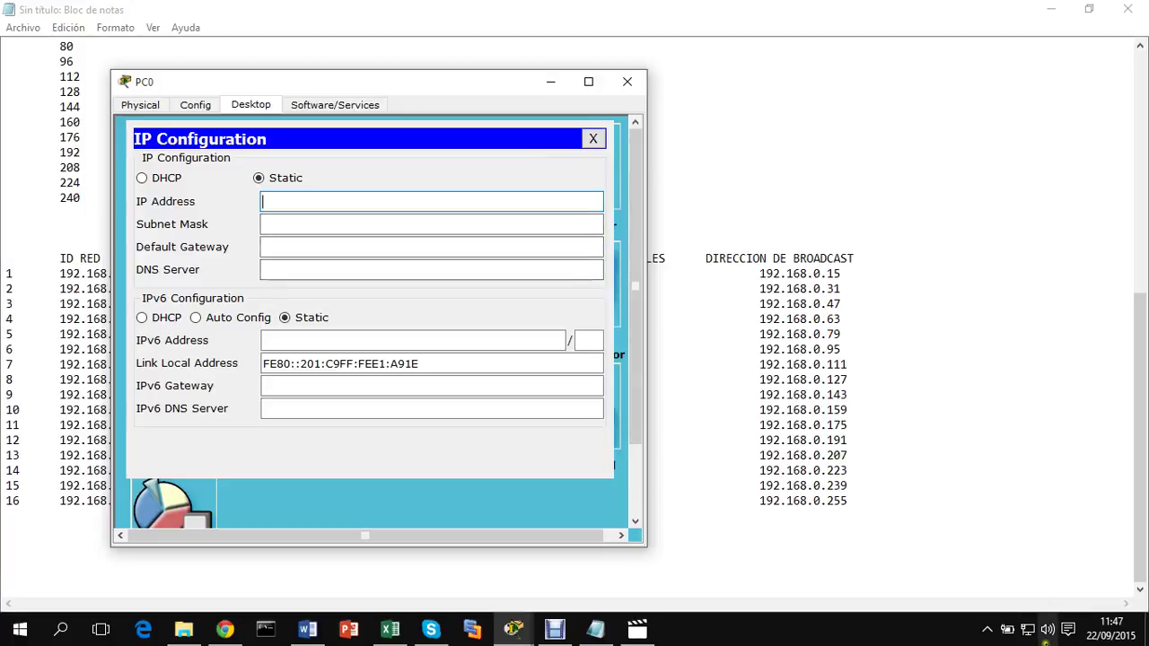
Open the Internet Protocol version 4 properties of the VirtualBox Host-Only Network adapter from the Windows network connections
{"action": "right_click", "coordinate": [1030, 635]}
{"action": "left_click", "coordinate": [1014, 617]}
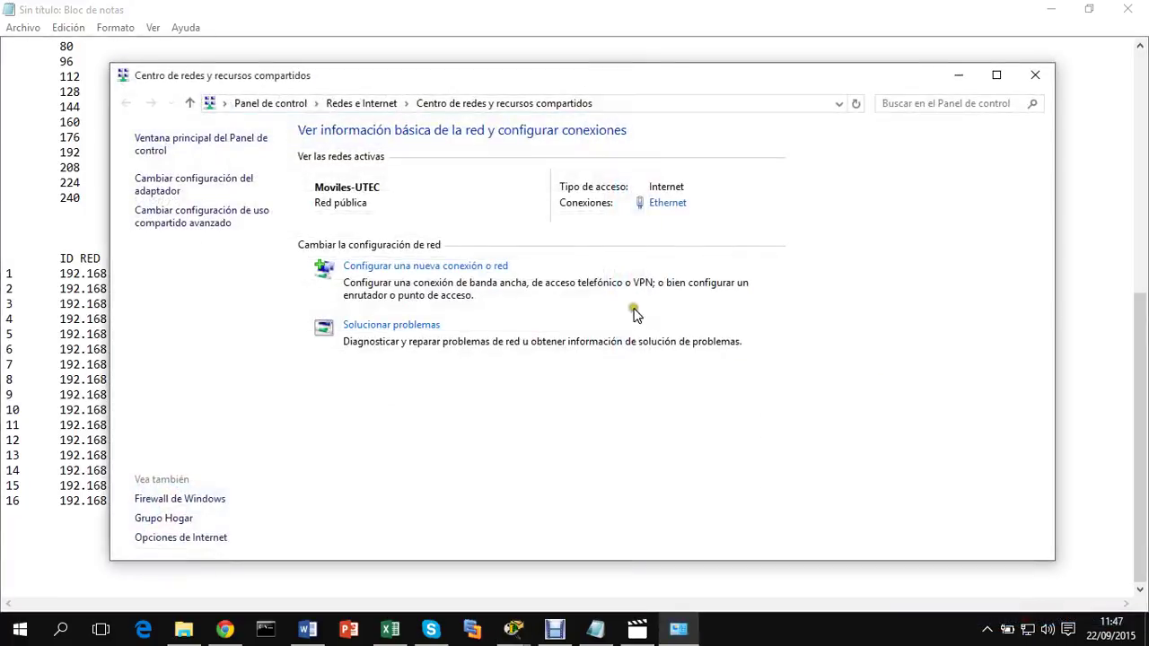
{"action": "left_click", "coordinate": [192, 189]}
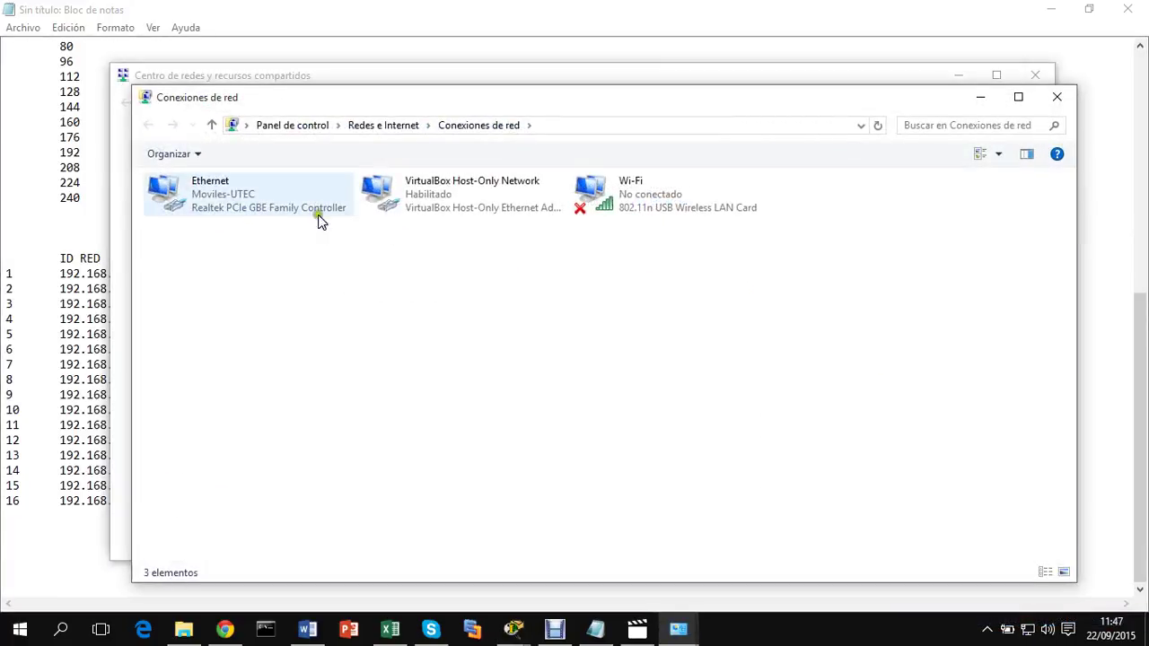
{"action": "left_click", "coordinate": [433, 206]}
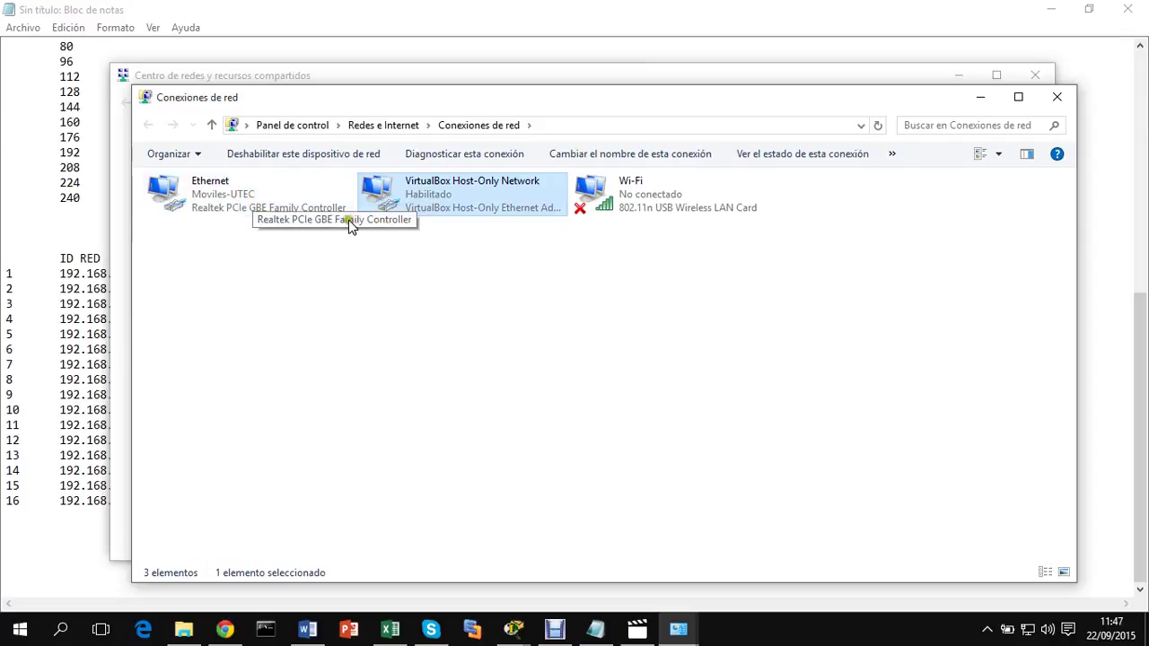
{"action": "right_click", "coordinate": [444, 205]}
{"action": "left_click", "coordinate": [503, 362]}
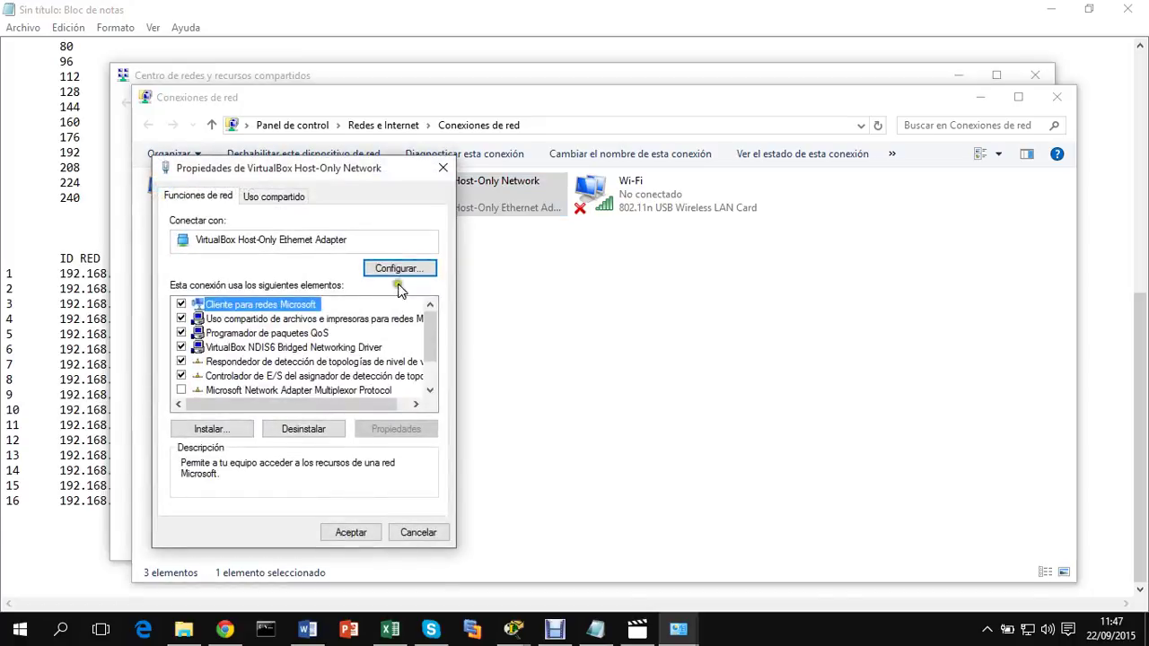
{"action": "scroll", "coordinate": [363, 337], "scroll_direction": "down", "scroll_amount": 1}
{"action": "double_click", "coordinate": [384, 363]}
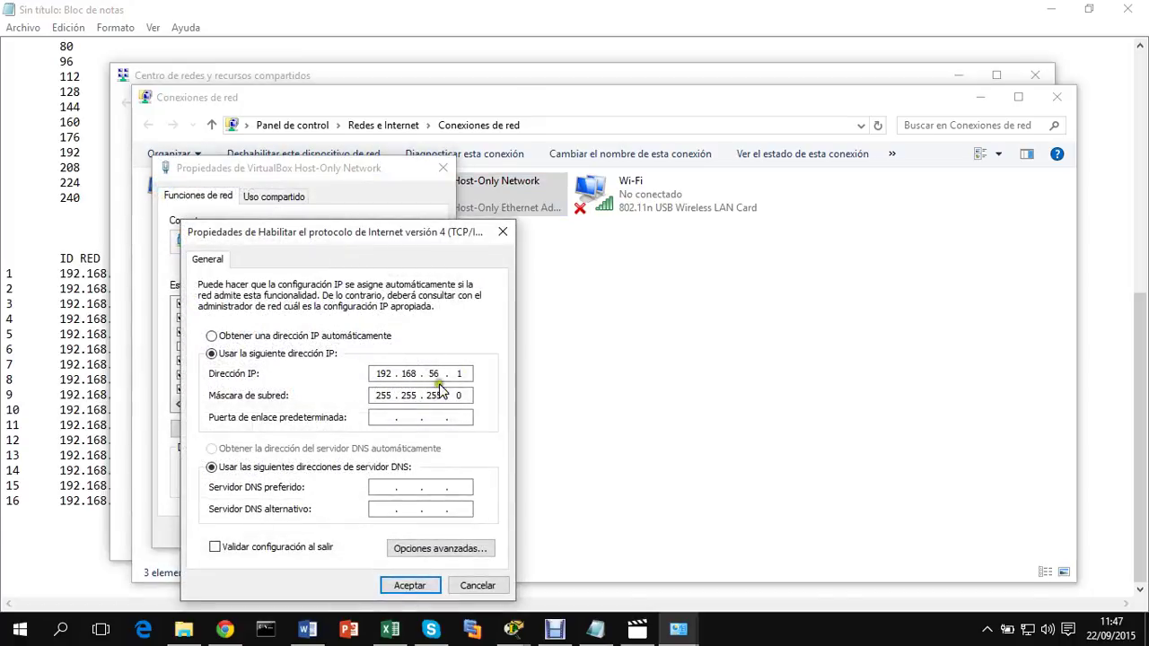
Try to set the adapter's IP address to 192.168.0.31 with the subnet mask 255.255.255.240 and dismiss the warning
{"action": "double_click", "coordinate": [434, 373]}
{"action": "double_click", "coordinate": [457, 376]}
{"action": "type", "text": "31"}
{"action": "double_click", "coordinate": [455, 395]}
{"action": "type", "text": "240"}
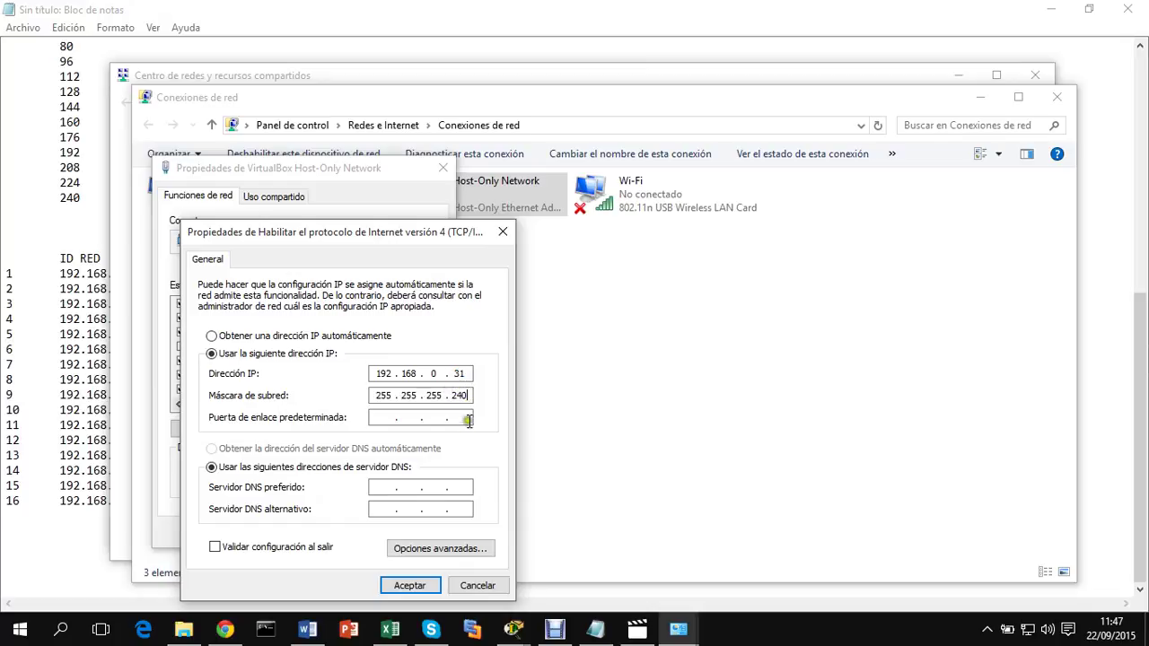
{"action": "left_click", "coordinate": [409, 584]}
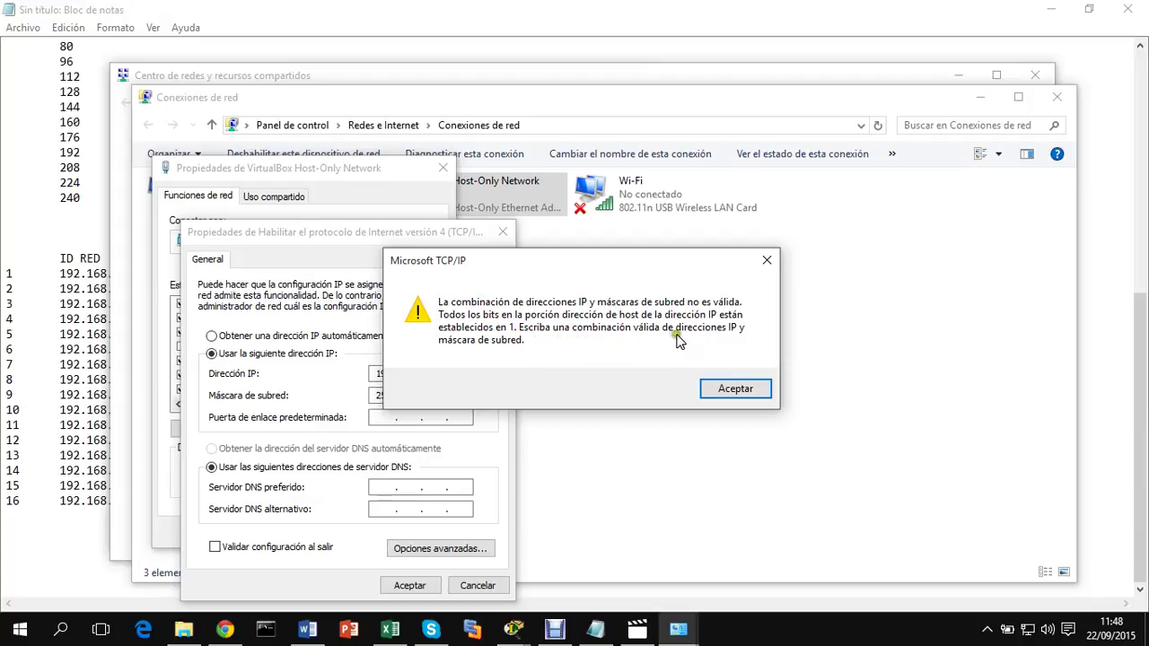
{"action": "left_click", "coordinate": [727, 388]}
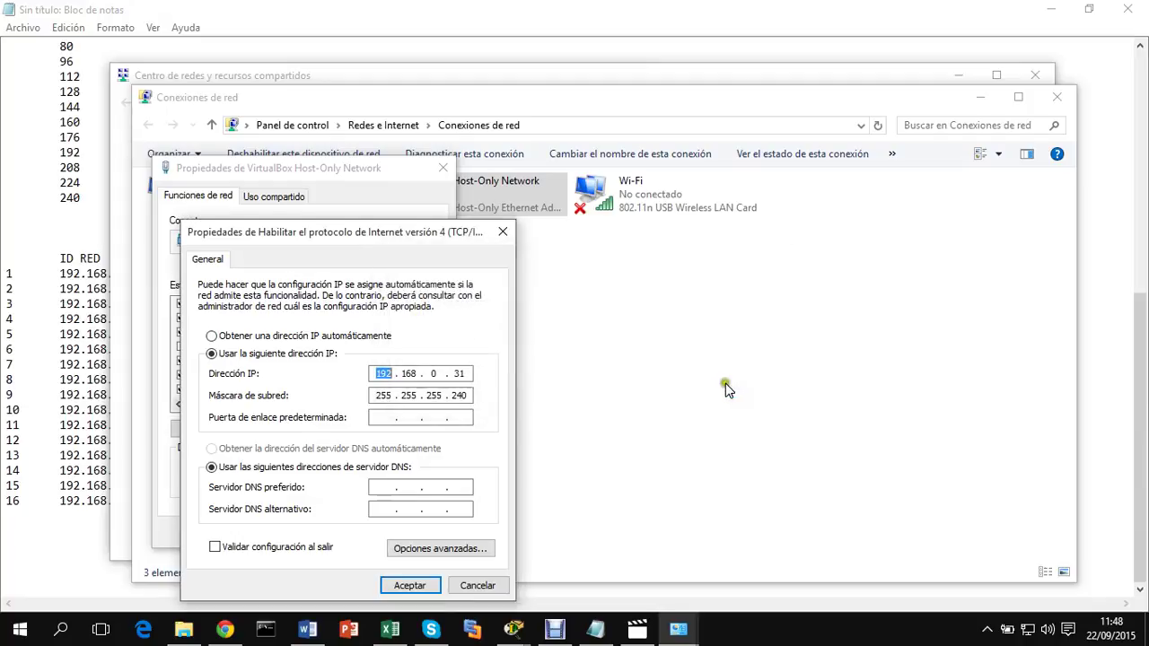
Change the adapter's IP address to 192.168.0.30 and accept the IPv4 settings
{"action": "left_click", "coordinate": [462, 372]}
{"action": "double_click", "coordinate": [461, 373]}
{"action": "type", "text": "30"}
{"action": "left_click", "coordinate": [412, 589]}
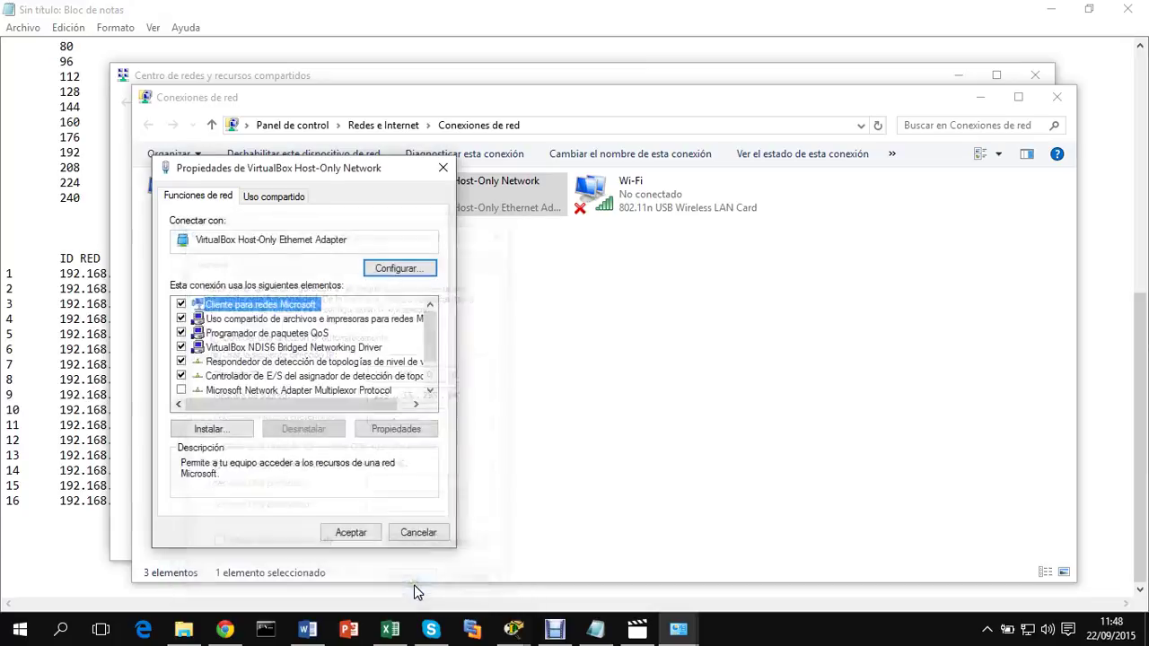
Reopen the adapter's IPv4 settings to check the address and mask, then cancel out of the adapter properties
{"action": "scroll", "coordinate": [336, 389], "scroll_direction": "down", "scroll_amount": 1}
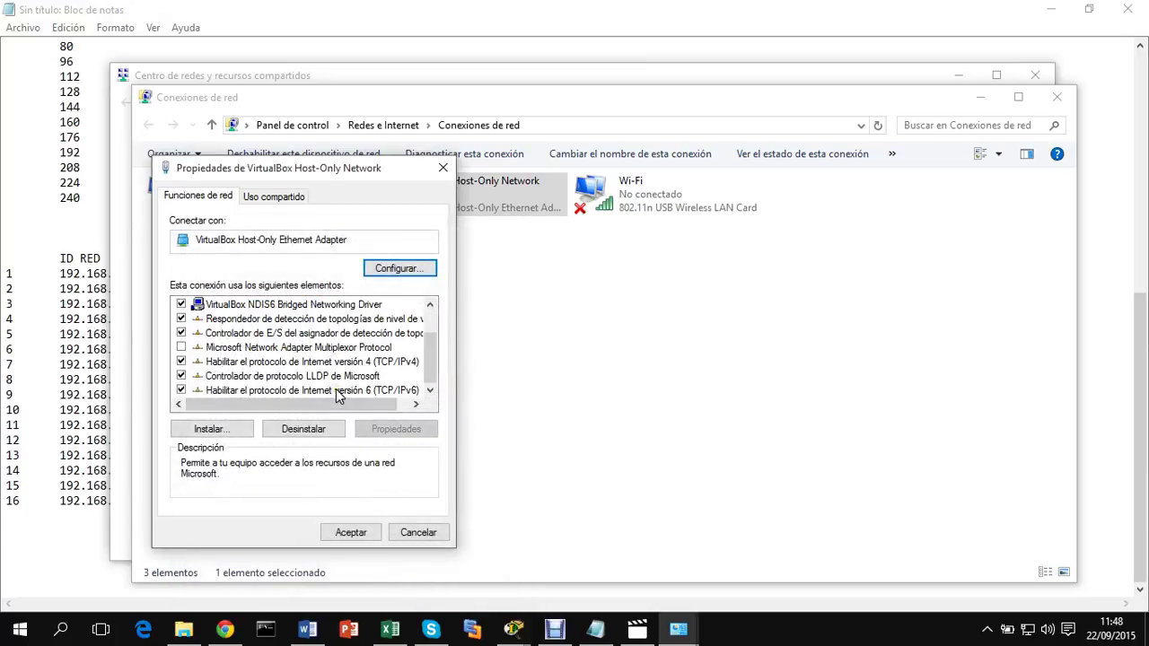
{"action": "double_click", "coordinate": [377, 361]}
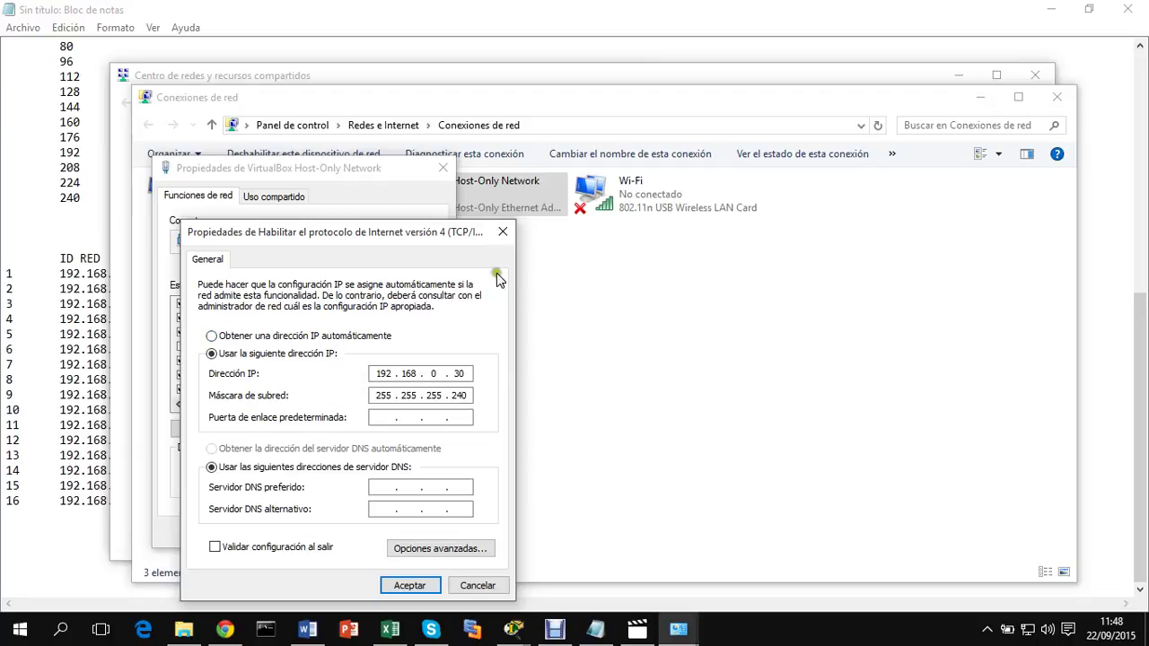
{"action": "left_click", "coordinate": [502, 231]}
{"action": "left_click", "coordinate": [420, 531]}
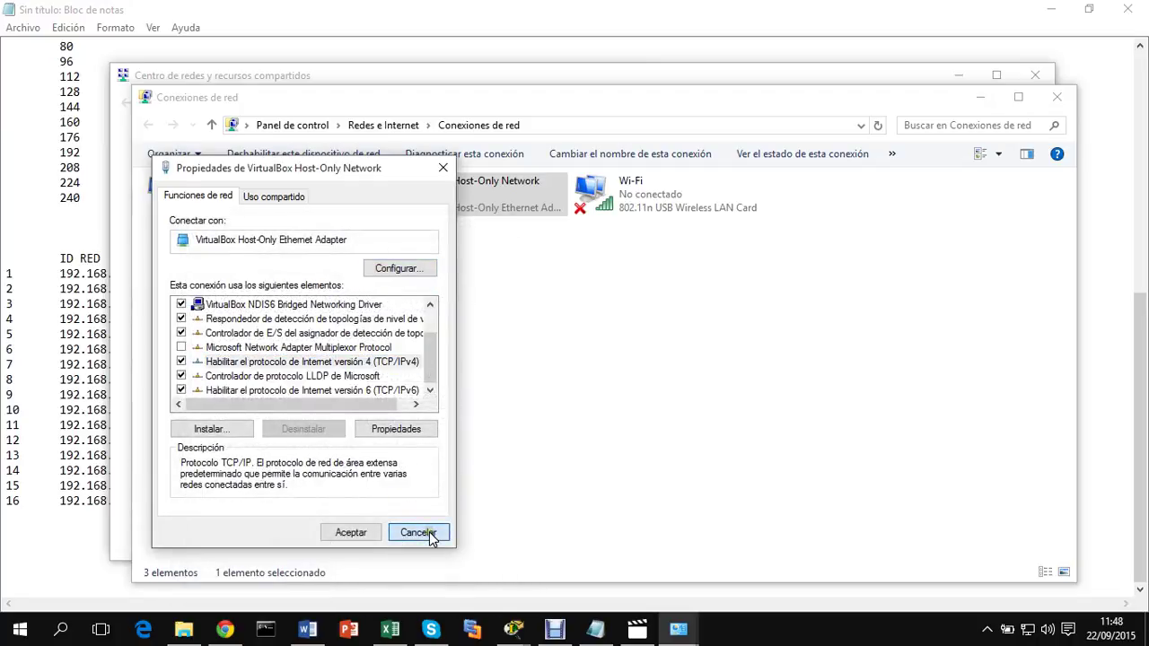
Close the network connections and sharing center windows, then the PC's IP configuration and device window
{"action": "left_click", "coordinate": [1070, 106]}
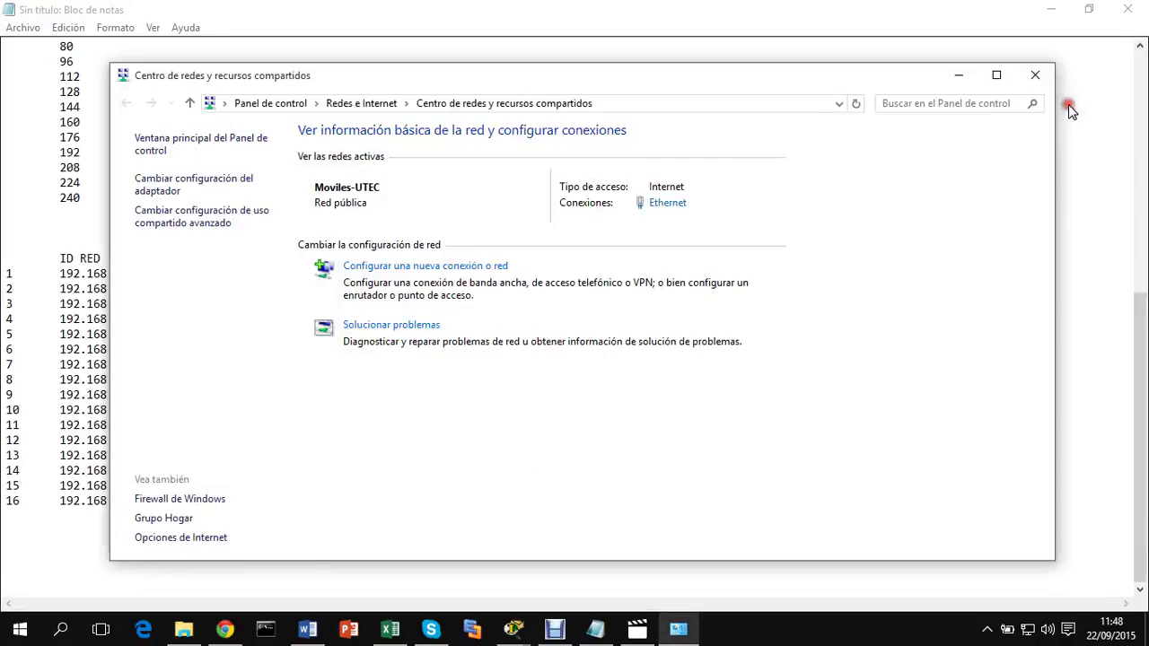
{"action": "left_click", "coordinate": [1034, 75]}
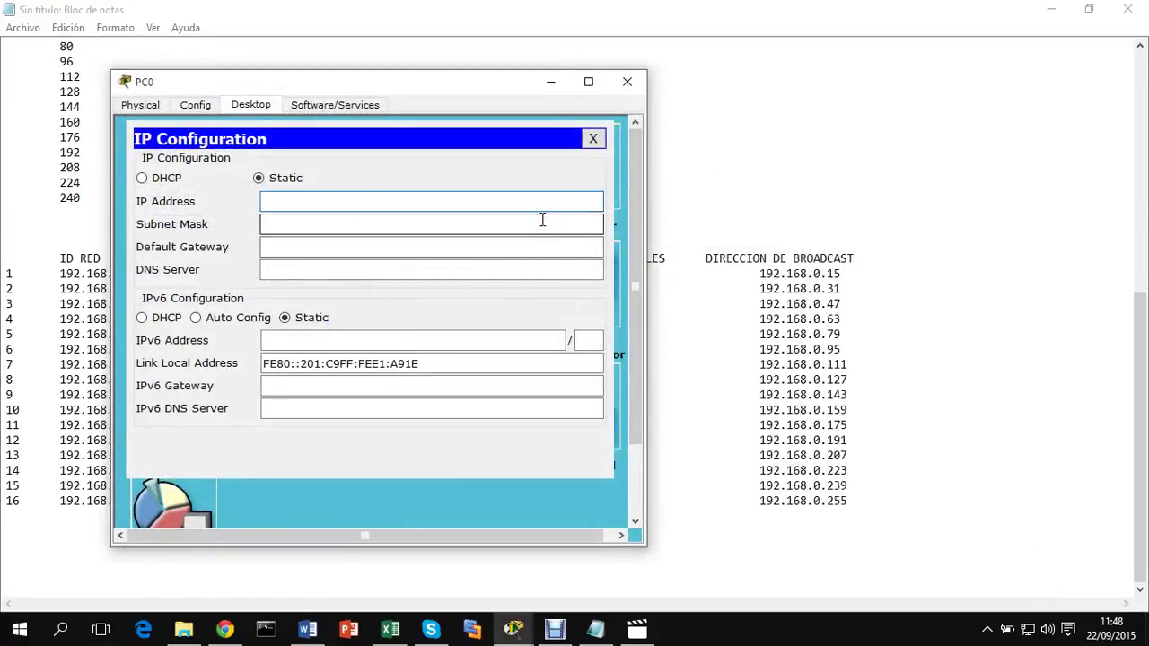
{"action": "left_click", "coordinate": [593, 138]}
{"action": "left_click", "coordinate": [628, 83]}
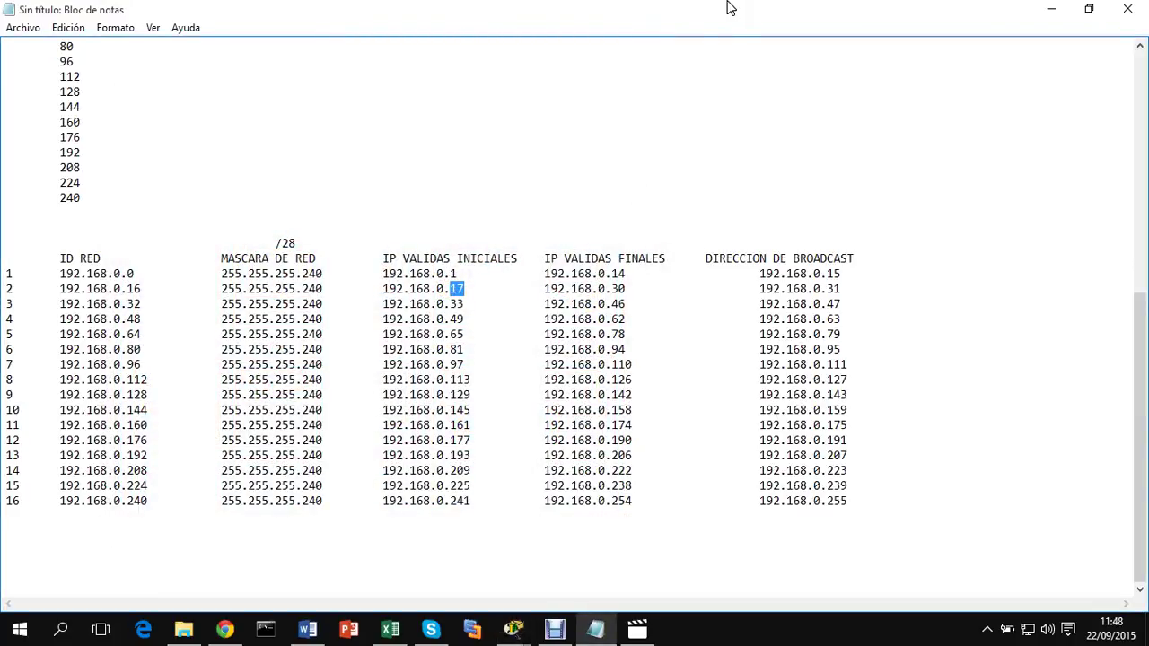
Highlight row 1's valid address range 192.168.0.1 to 192.168.0.14 and its network address ending in the Notepad subnet table
{"action": "left_click", "coordinate": [451, 274]}
{"action": "left_click_drag", "start_coordinate": [629, 273], "coordinate": [446, 274]}
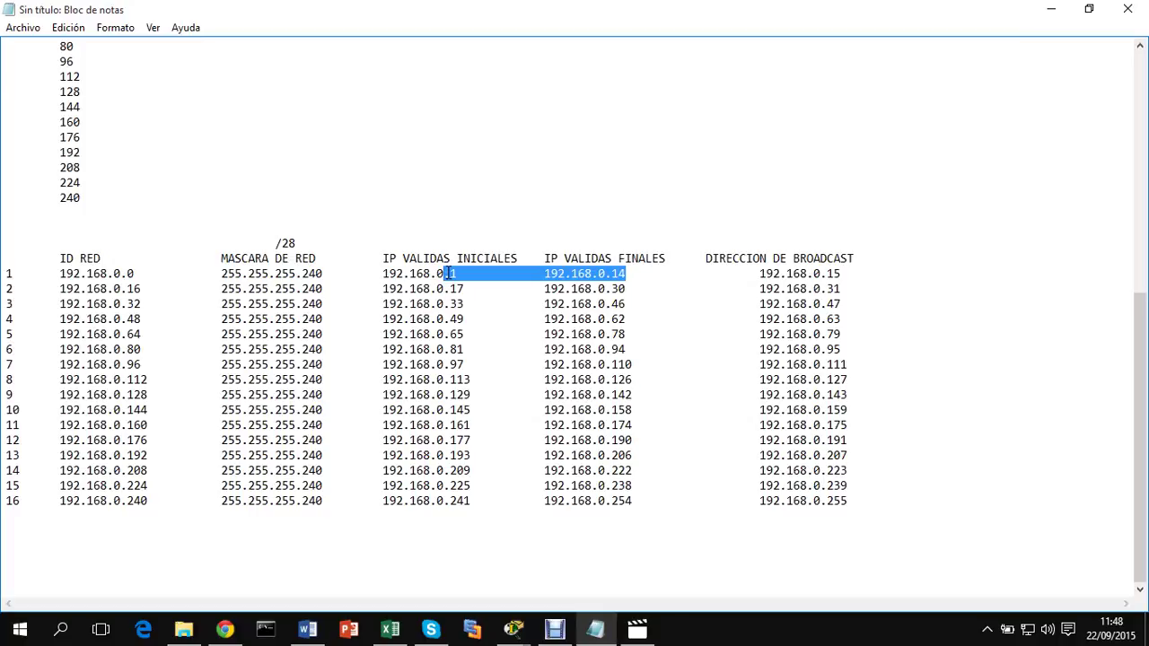
{"action": "left_click", "coordinate": [133, 273]}
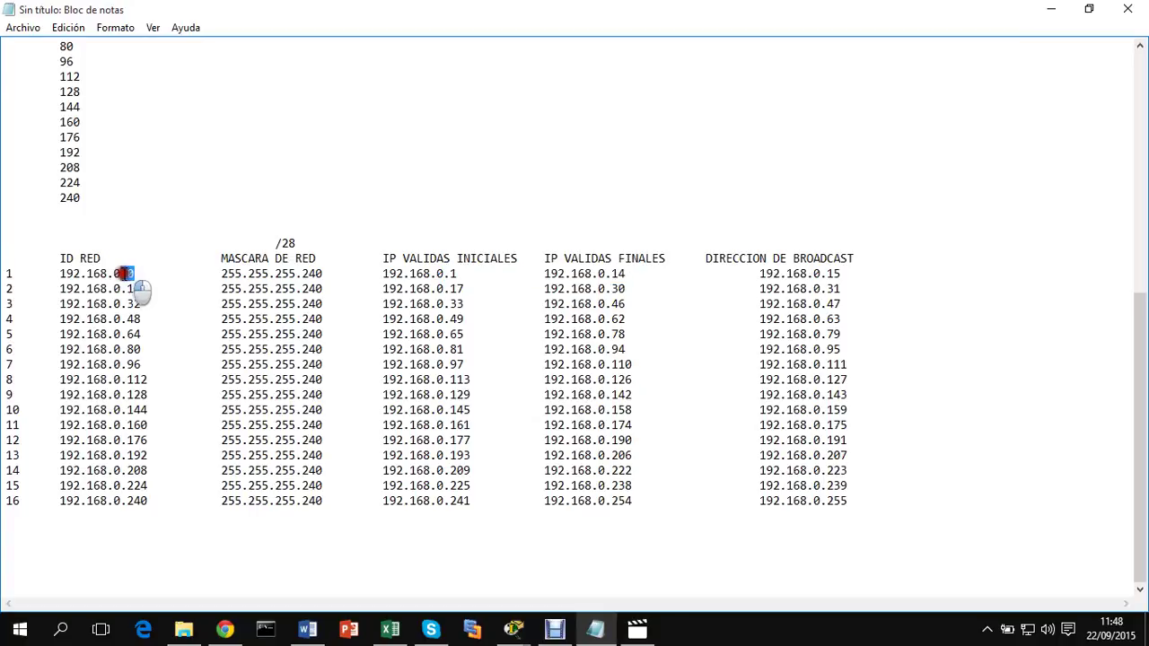
{"action": "left_click_drag", "start_coordinate": [134, 274], "coordinate": [114, 273]}
{"action": "left_click", "coordinate": [454, 273]}
Highlight row 2's network address ending and its valid address range from 192.168.0.17 to 192.168.0.30
{"action": "left_click_drag", "start_coordinate": [132, 288], "coordinate": [141, 288]}
{"action": "double_click", "coordinate": [462, 288]}
{"action": "left_click_drag", "start_coordinate": [627, 289], "coordinate": [606, 289]}
{"action": "left_click_drag", "start_coordinate": [627, 289], "coordinate": [405, 289]}
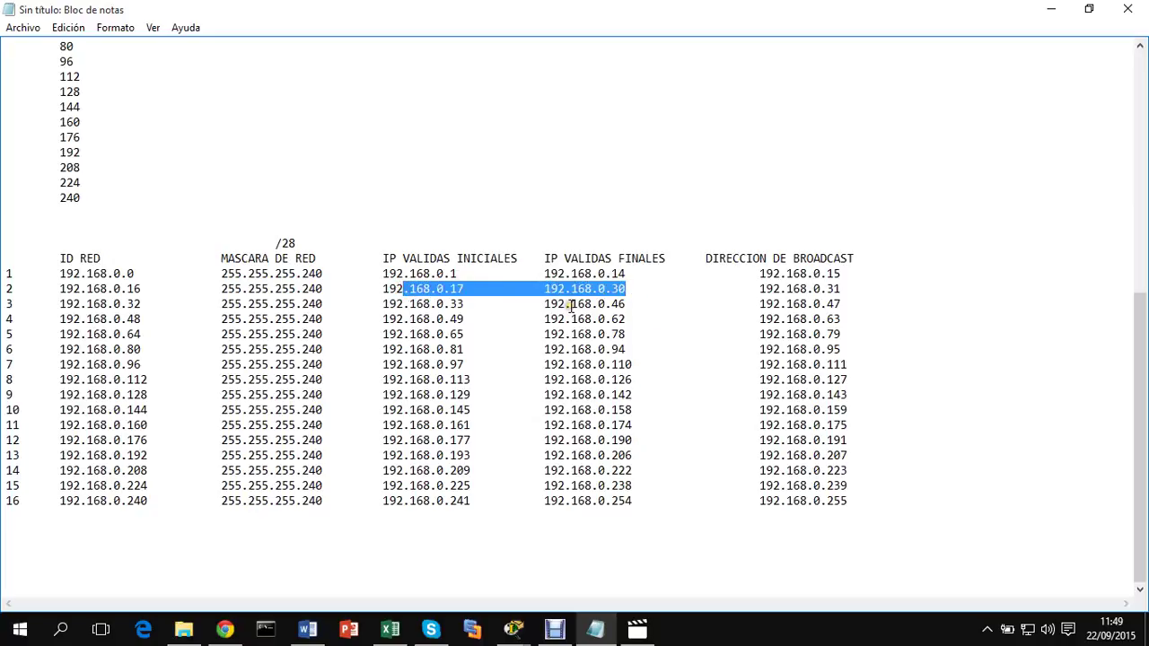